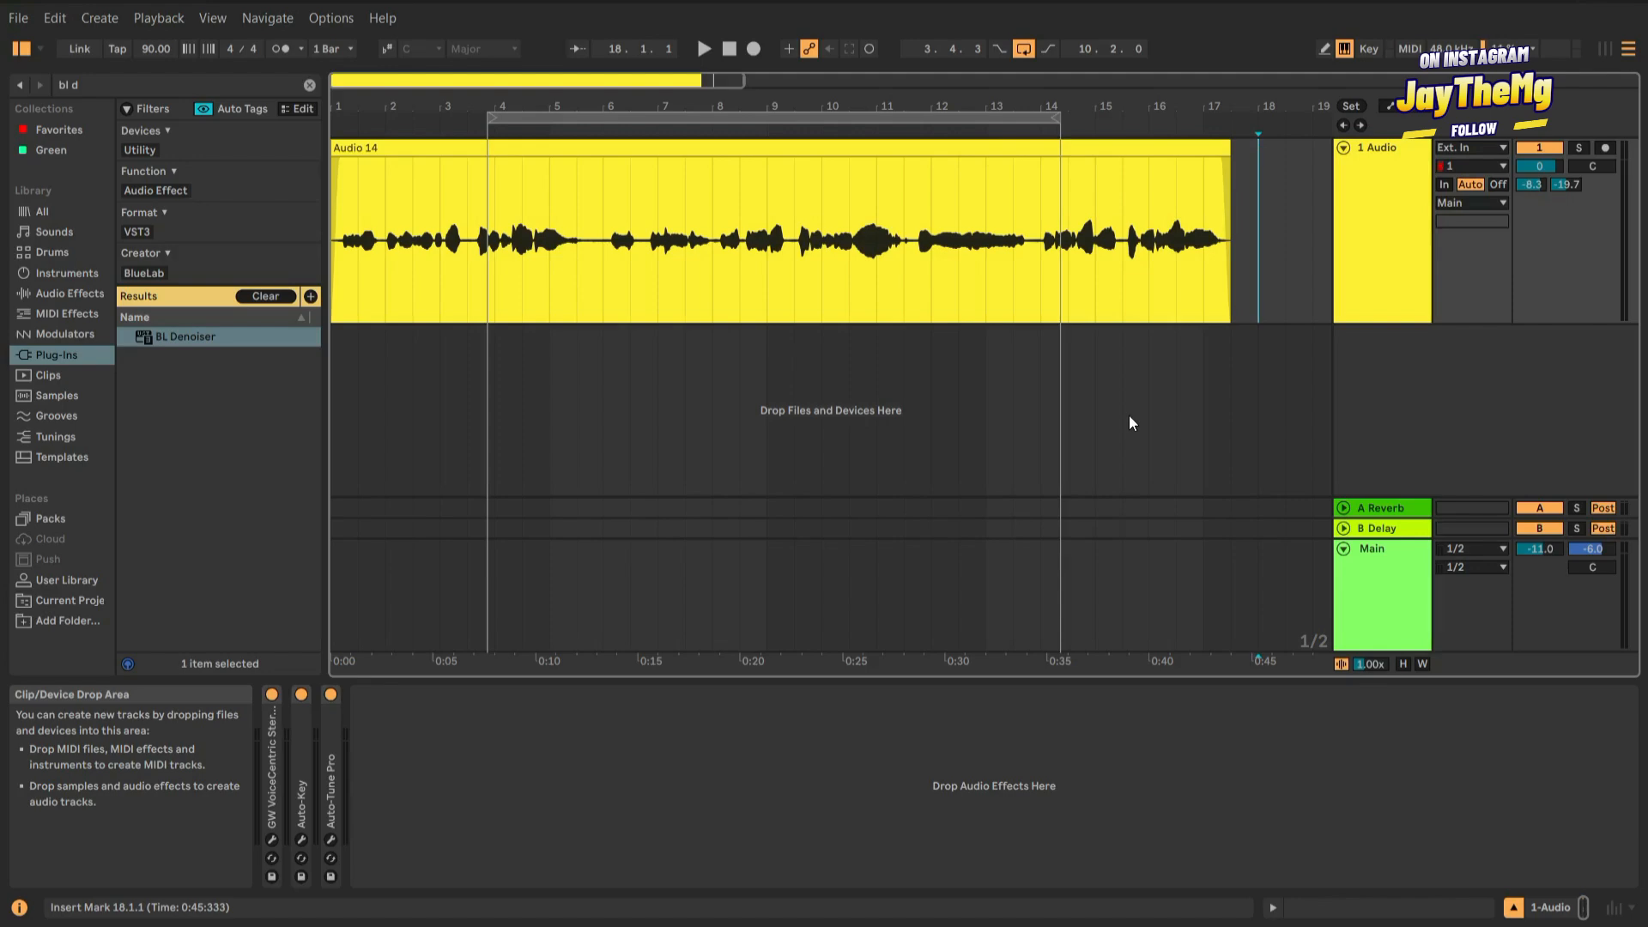
Step: Play the vocal clip from bar 2 to listen for background noise, and stop playback
click(384, 224)
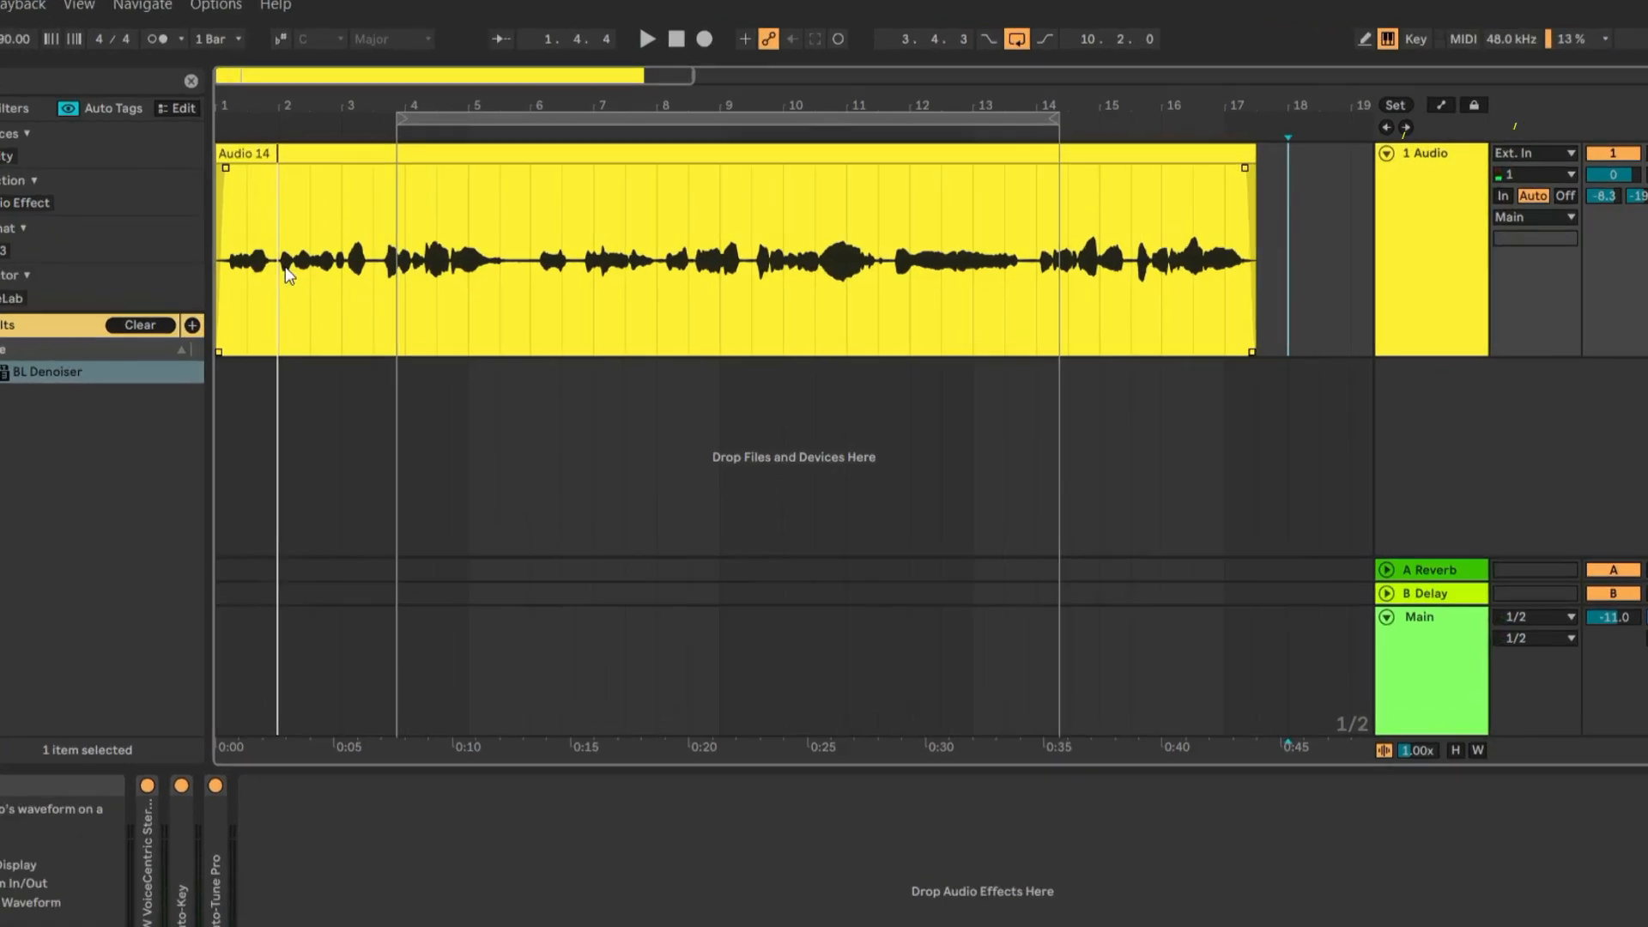
key(space)
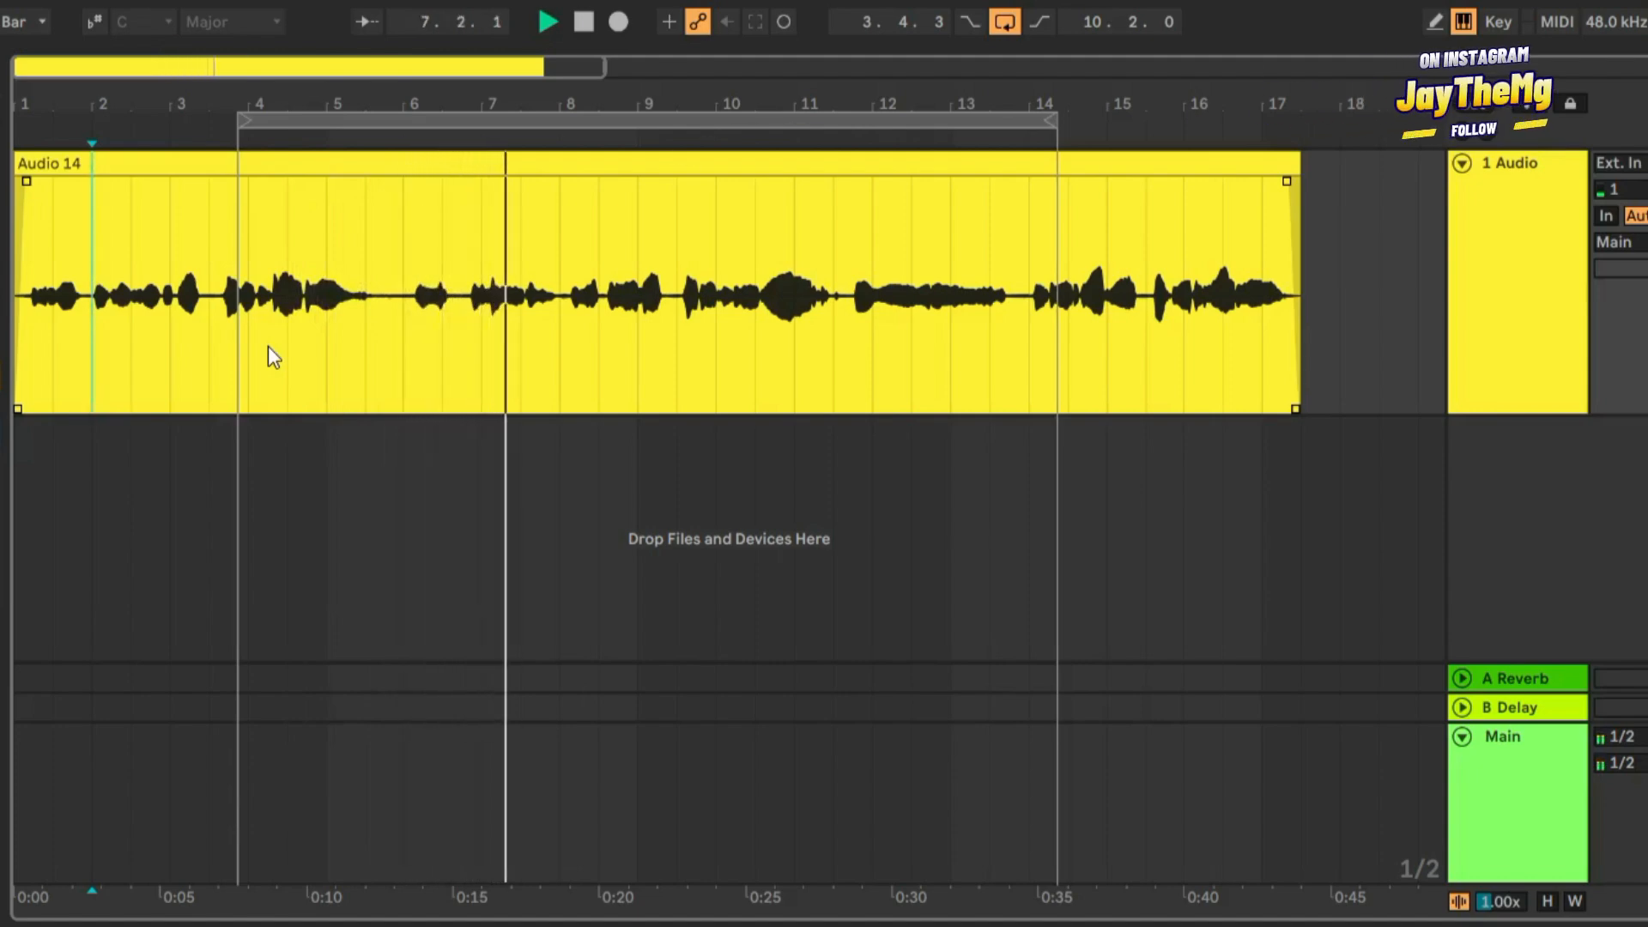
key(space)
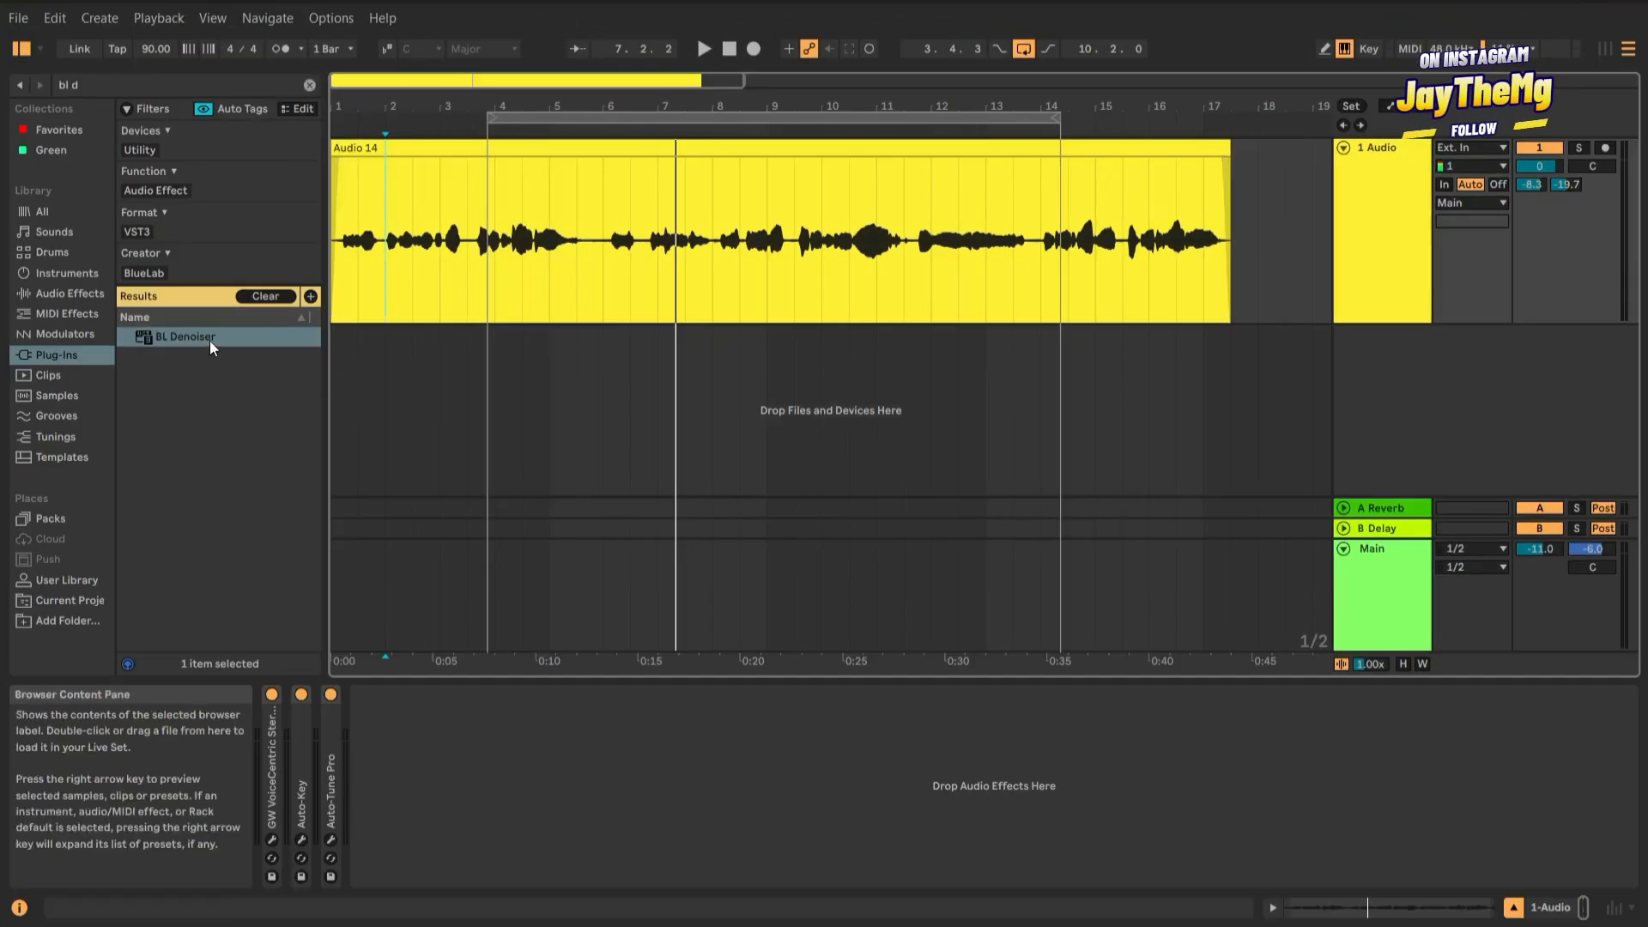
Step: Add BL Denoiser to the 1 Audio track, place it first in the effects chain and collapse the device
drag(210, 341, 409, 820)
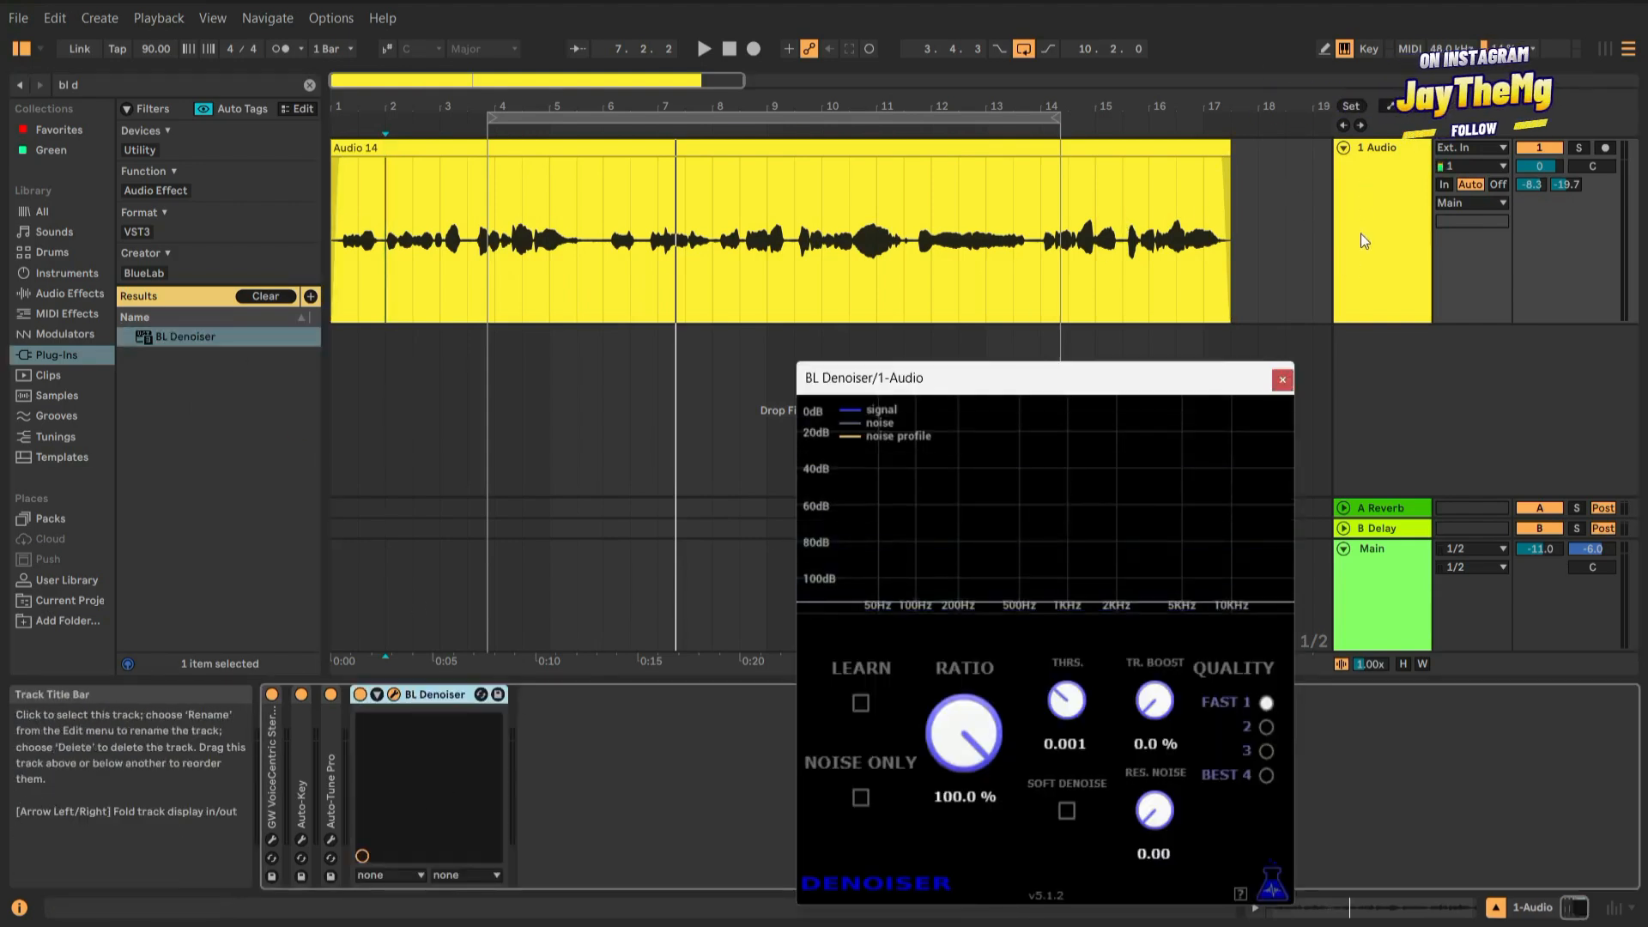
drag(1068, 367, 802, 278)
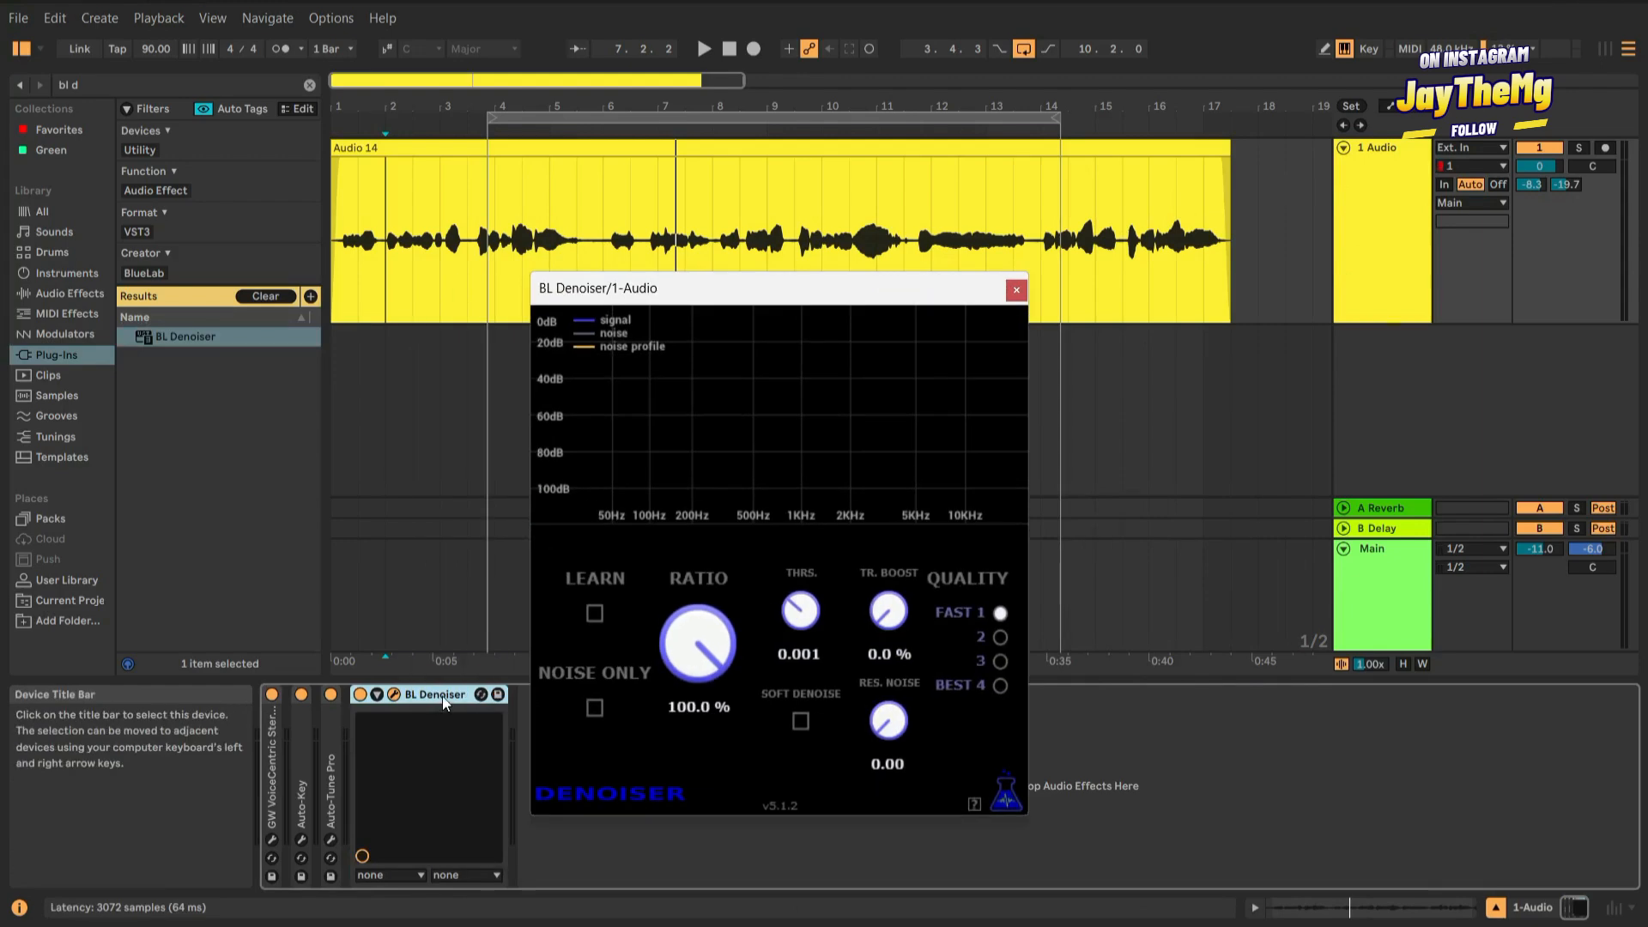
drag(441, 697, 269, 697)
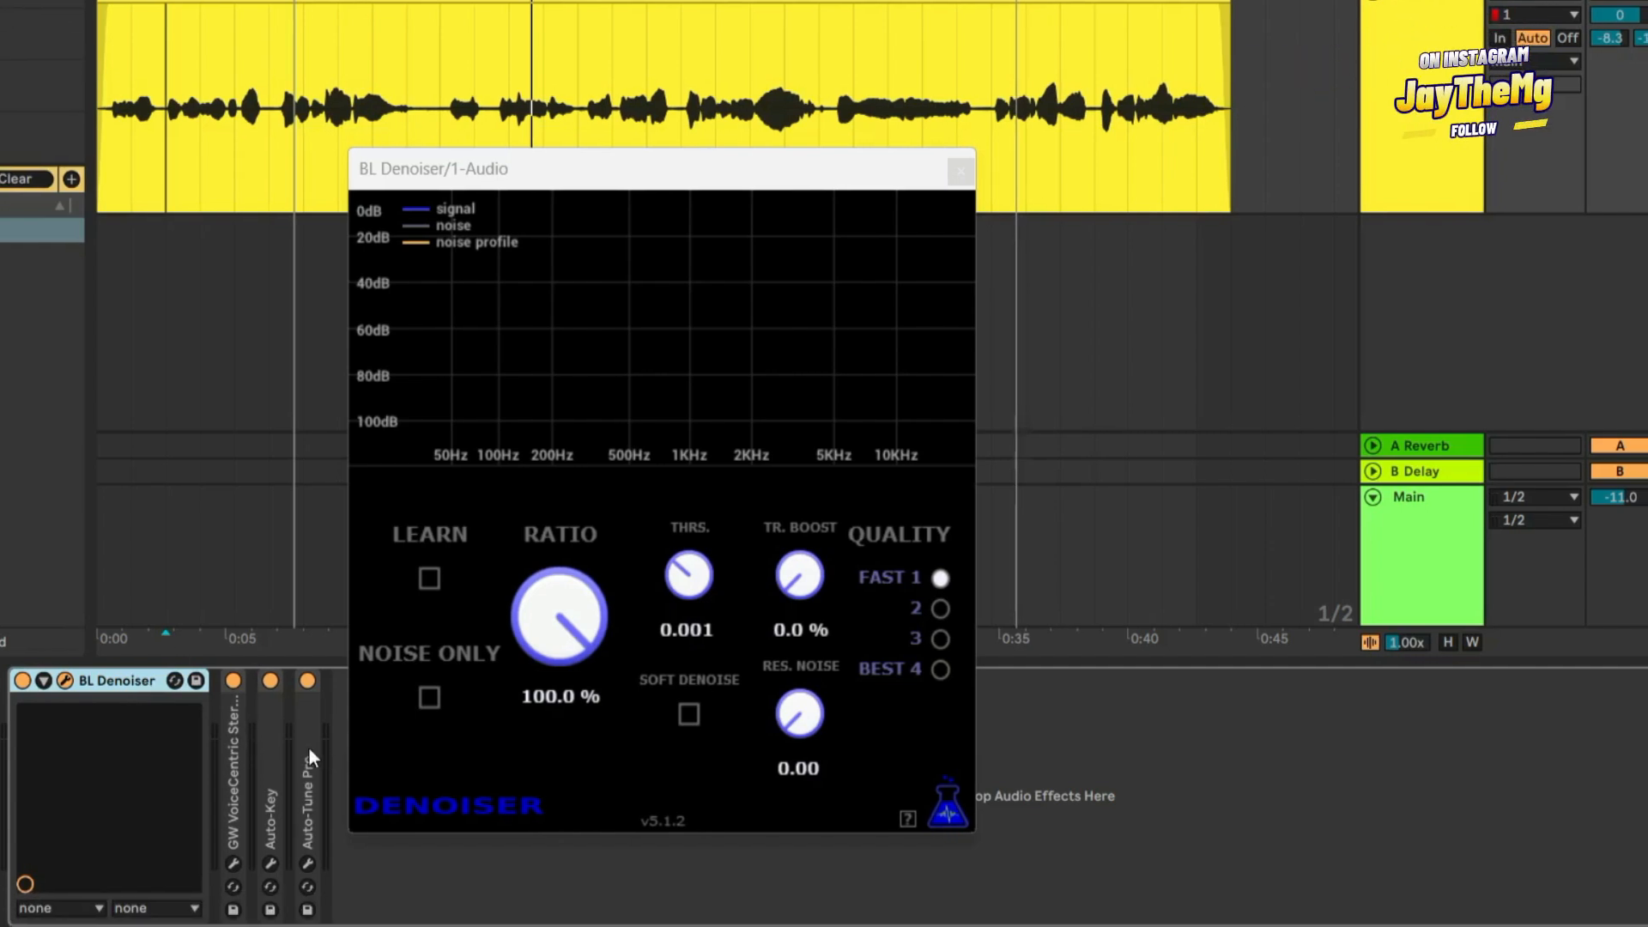
double_click(120, 681)
Step: Split the vocal clip at 5.3.2 and 5.4.4 to isolate the voiceless gap between the phrases
drag(532, 169, 592, 142)
drag(342, 77, 342, 167)
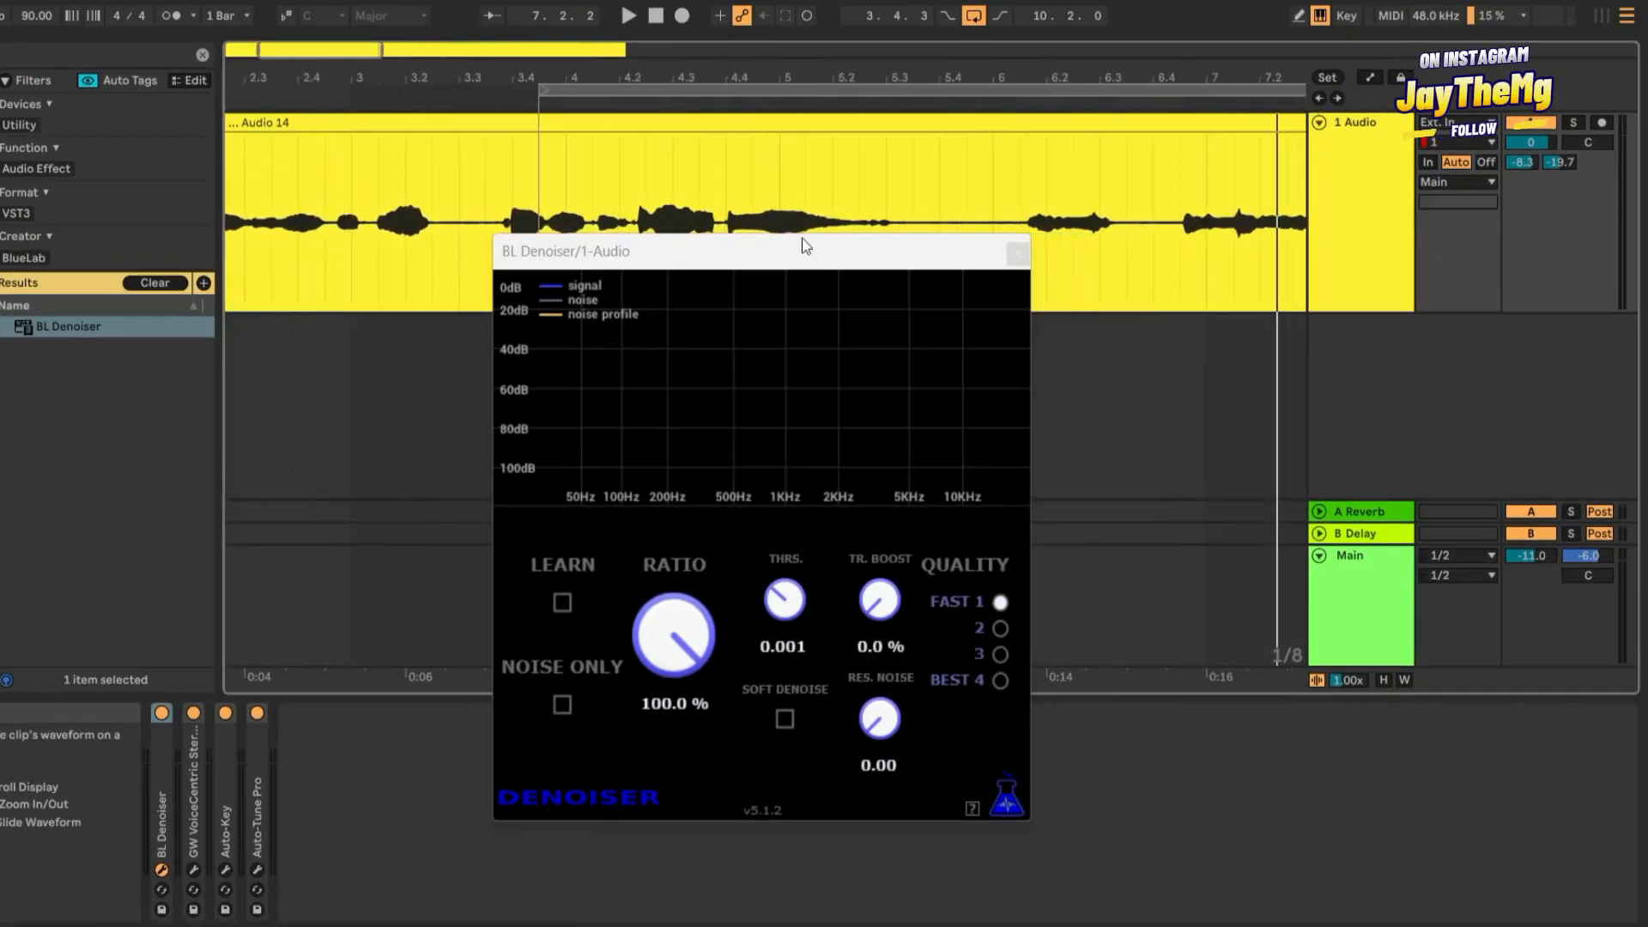
drag(803, 255, 534, 309)
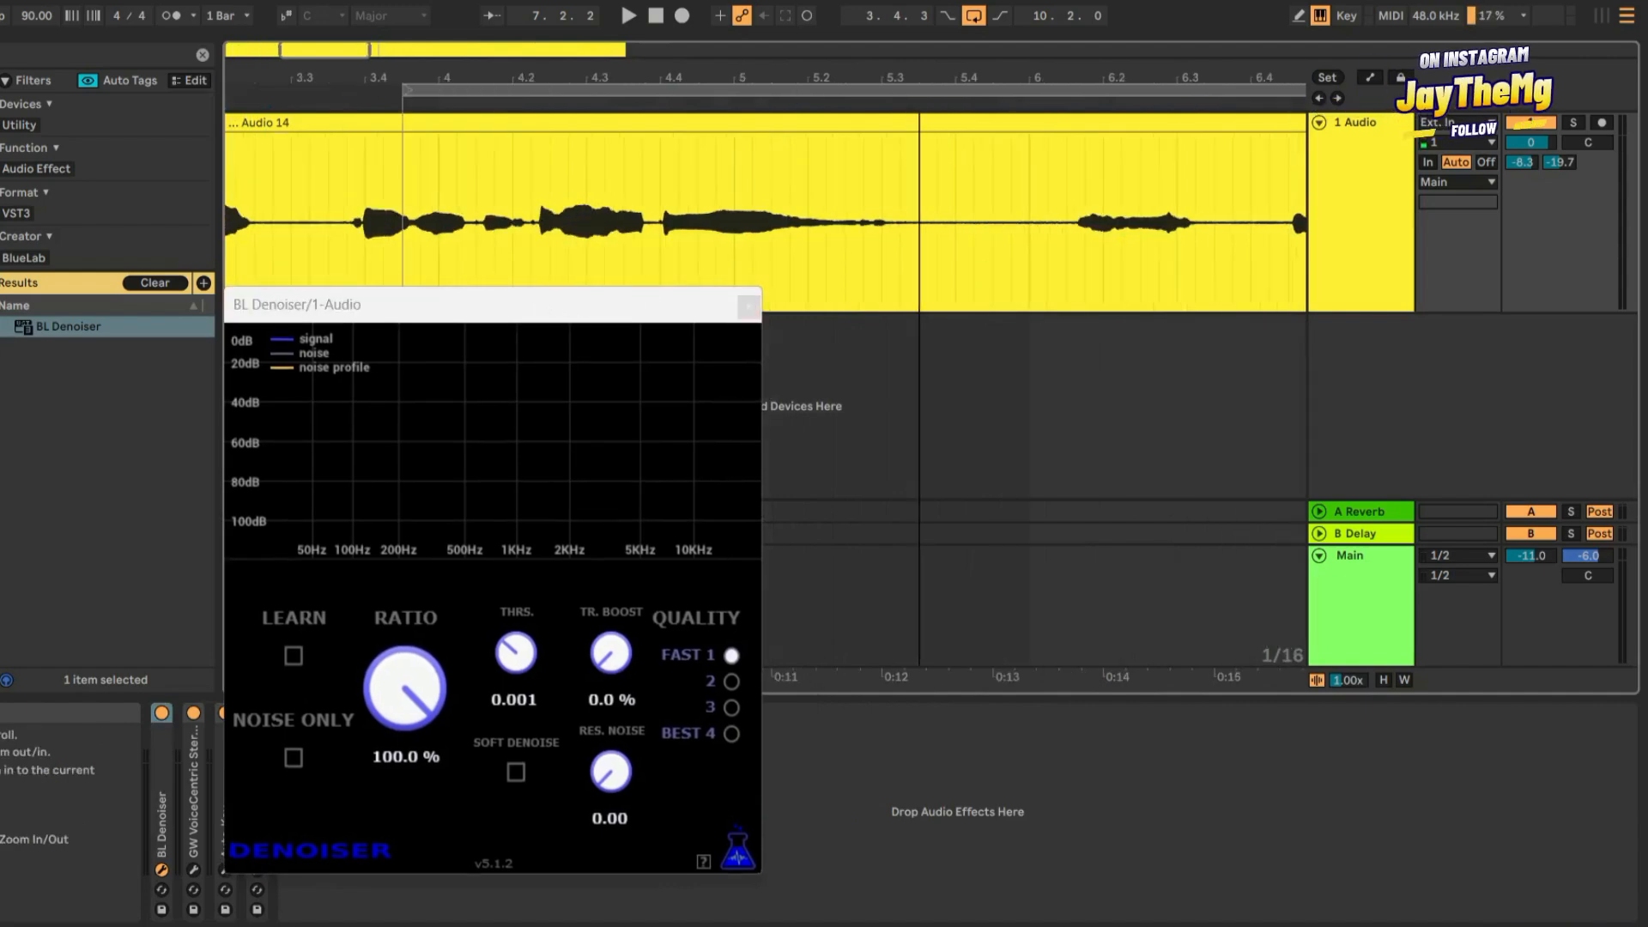
scroll(905, 253, up, 2)
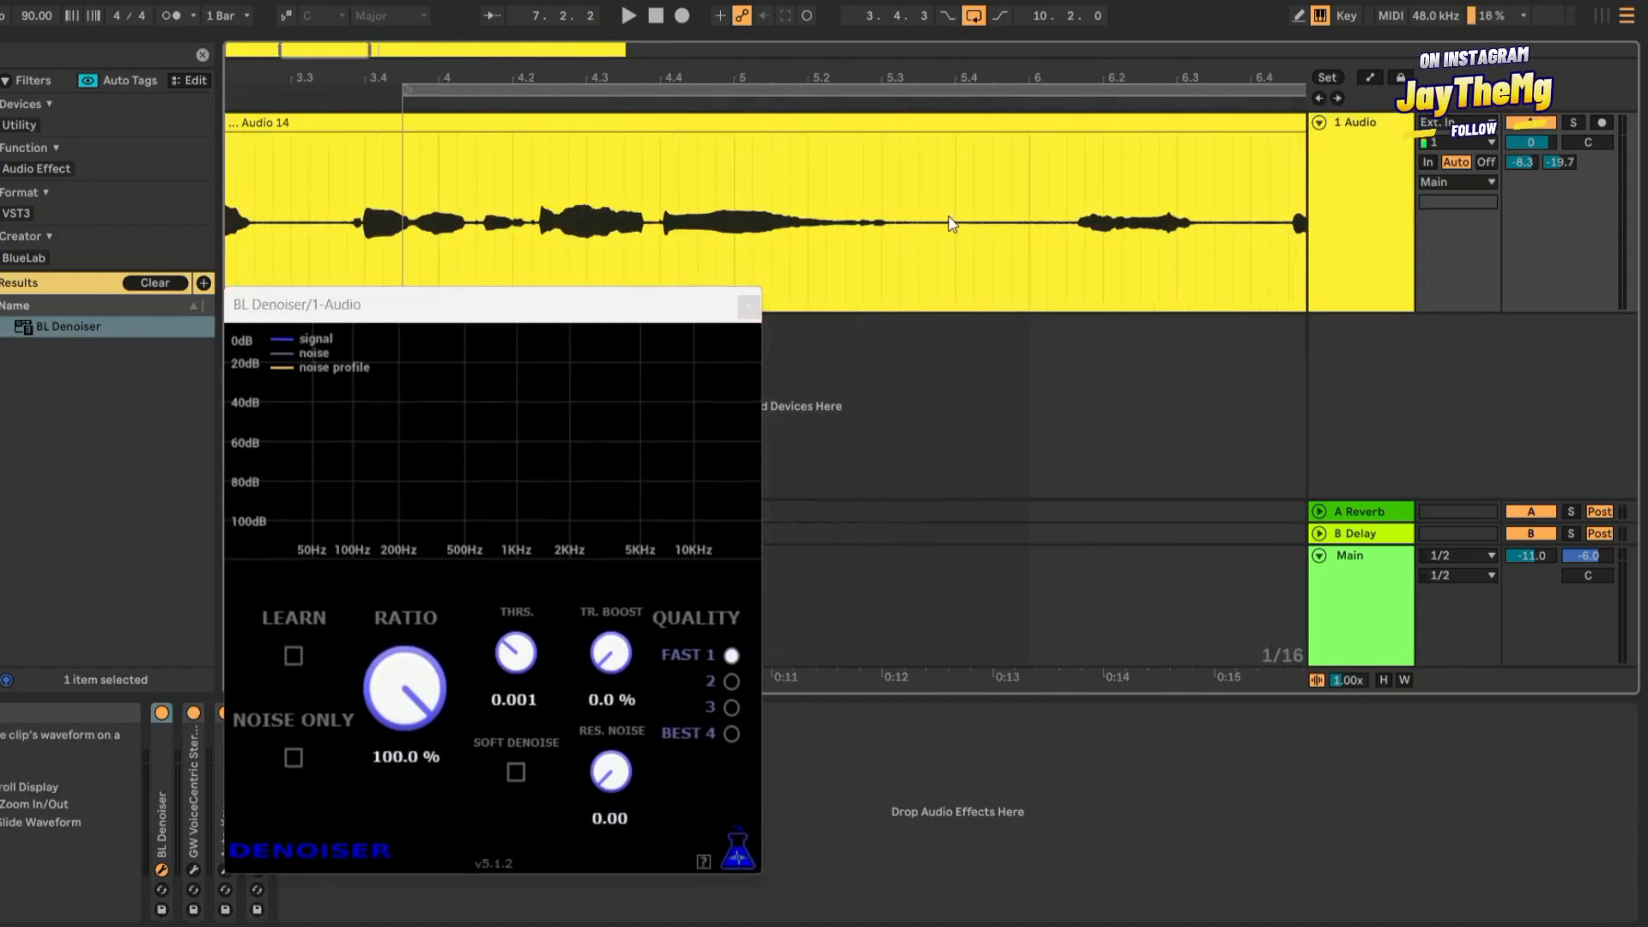
click(900, 230)
key(ctrl+e)
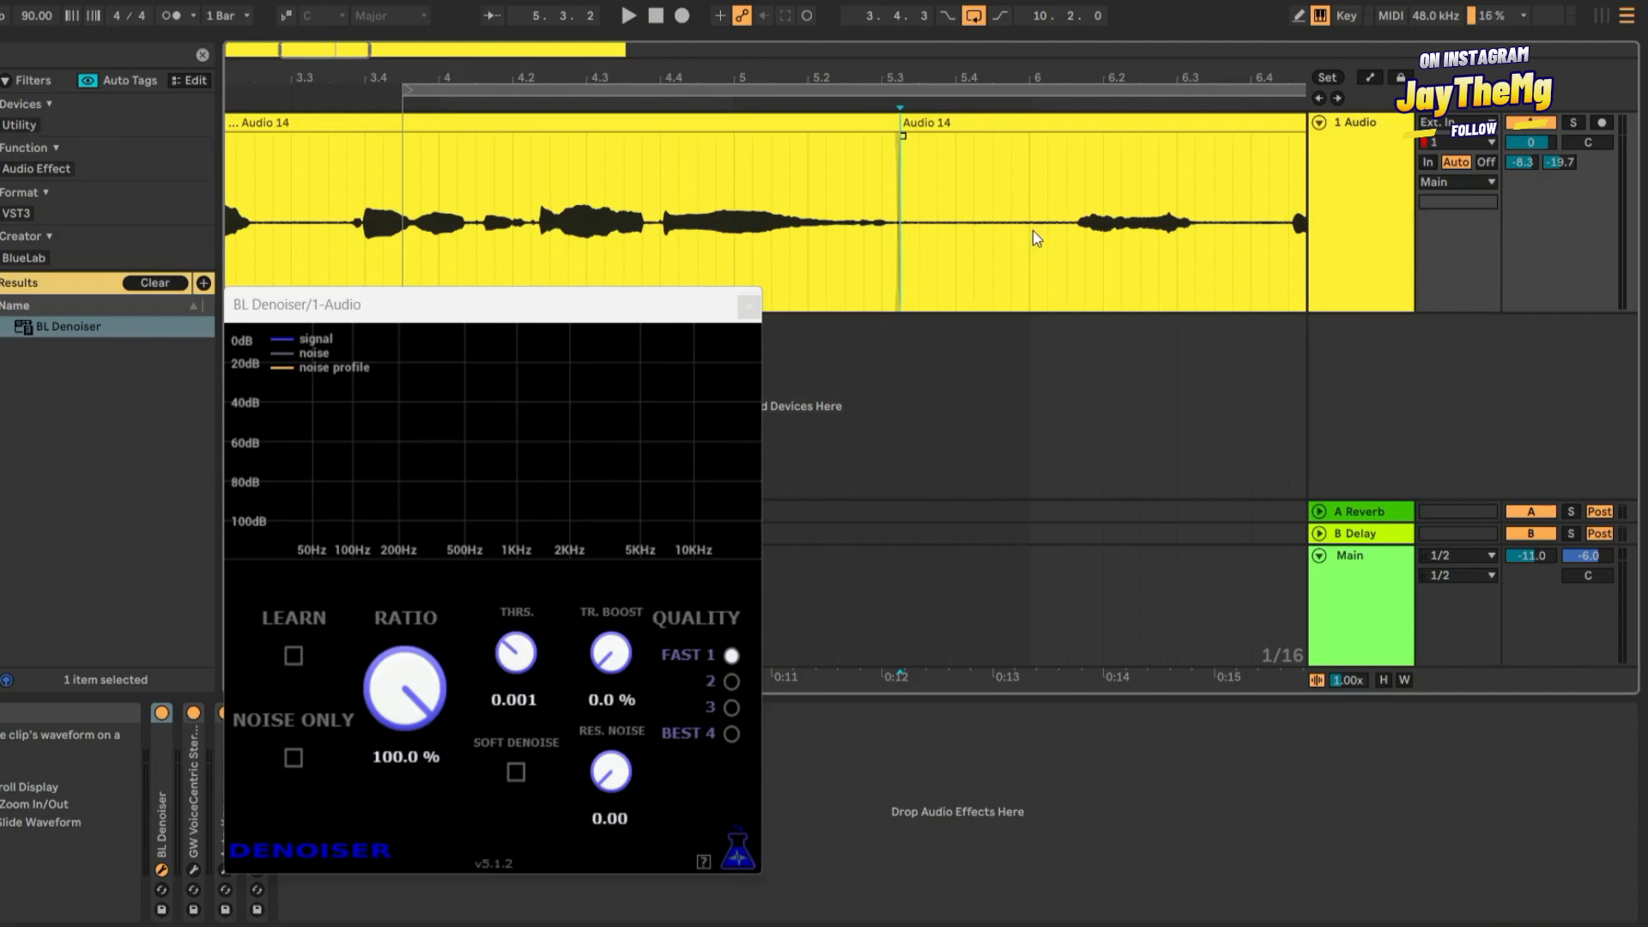
click(1011, 249)
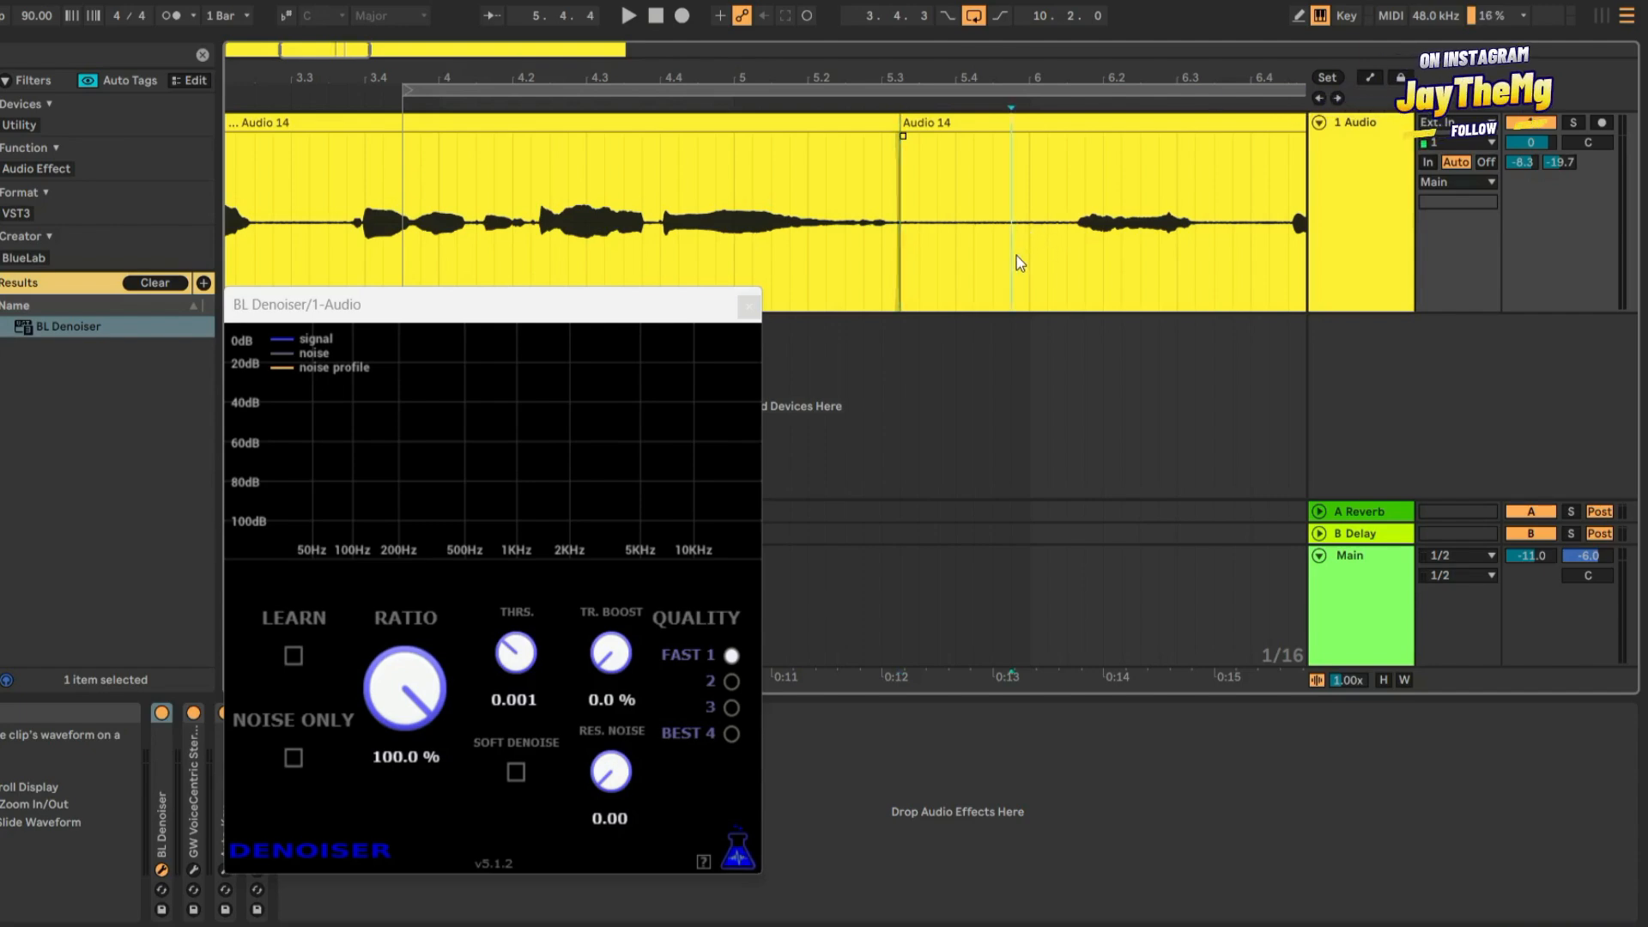
key(ctrl+e)
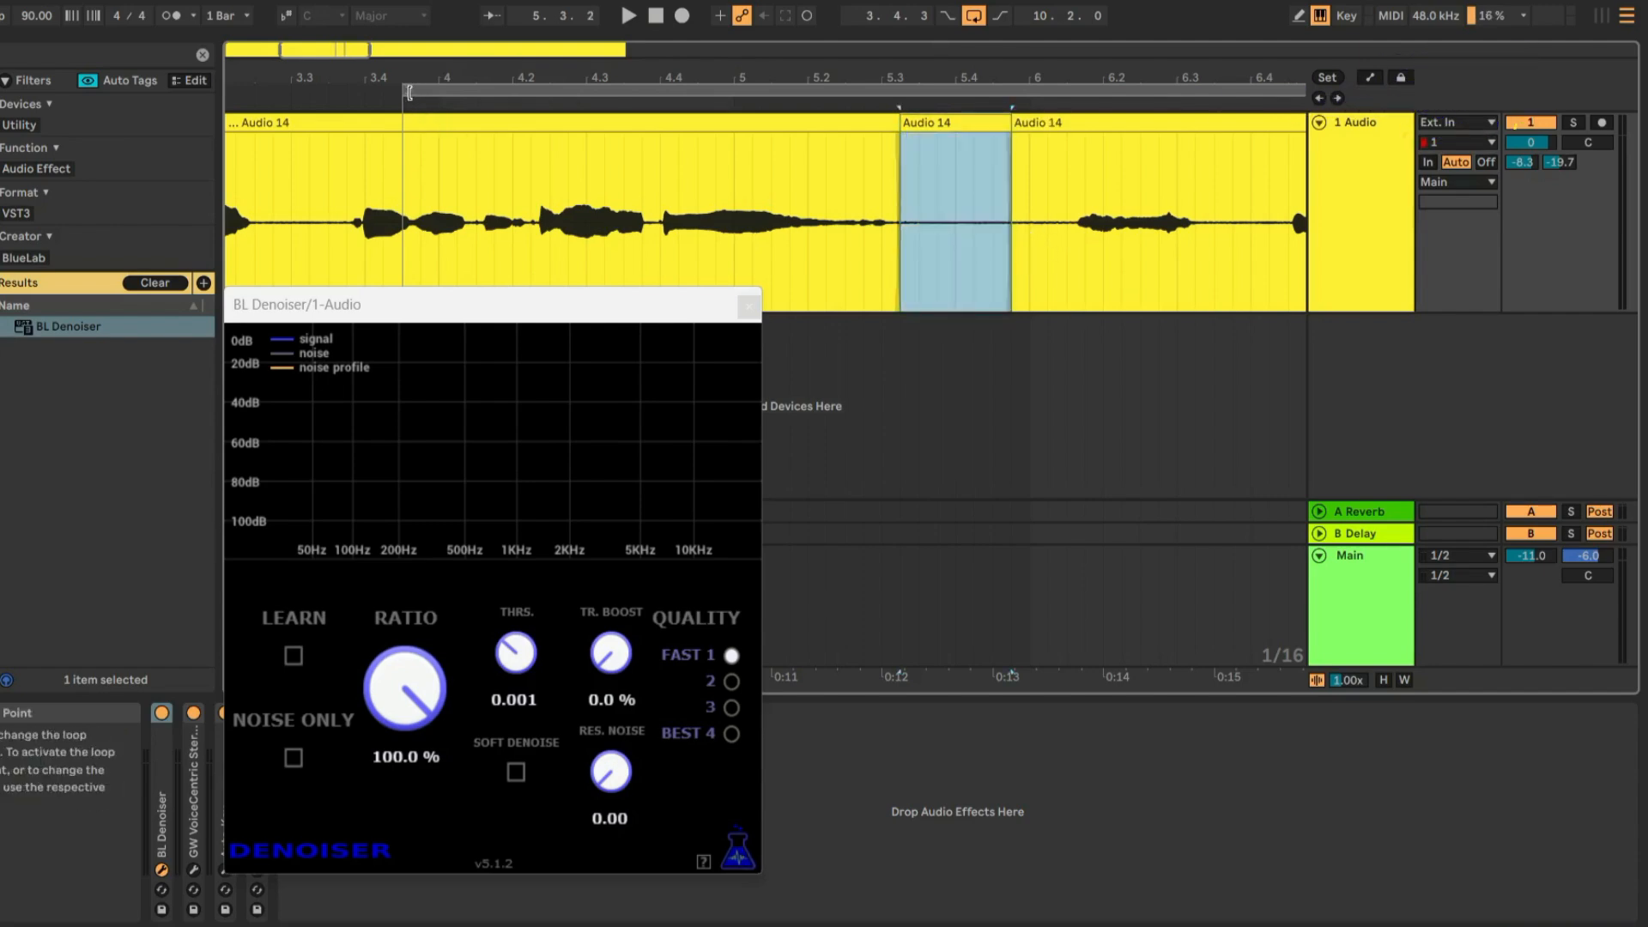
Step: Set the loop to span the isolated noise segment from 5.3.2 with length 0.1.2, and audition it
drag(409, 90, 919, 89)
drag(910, 171, 899, 175)
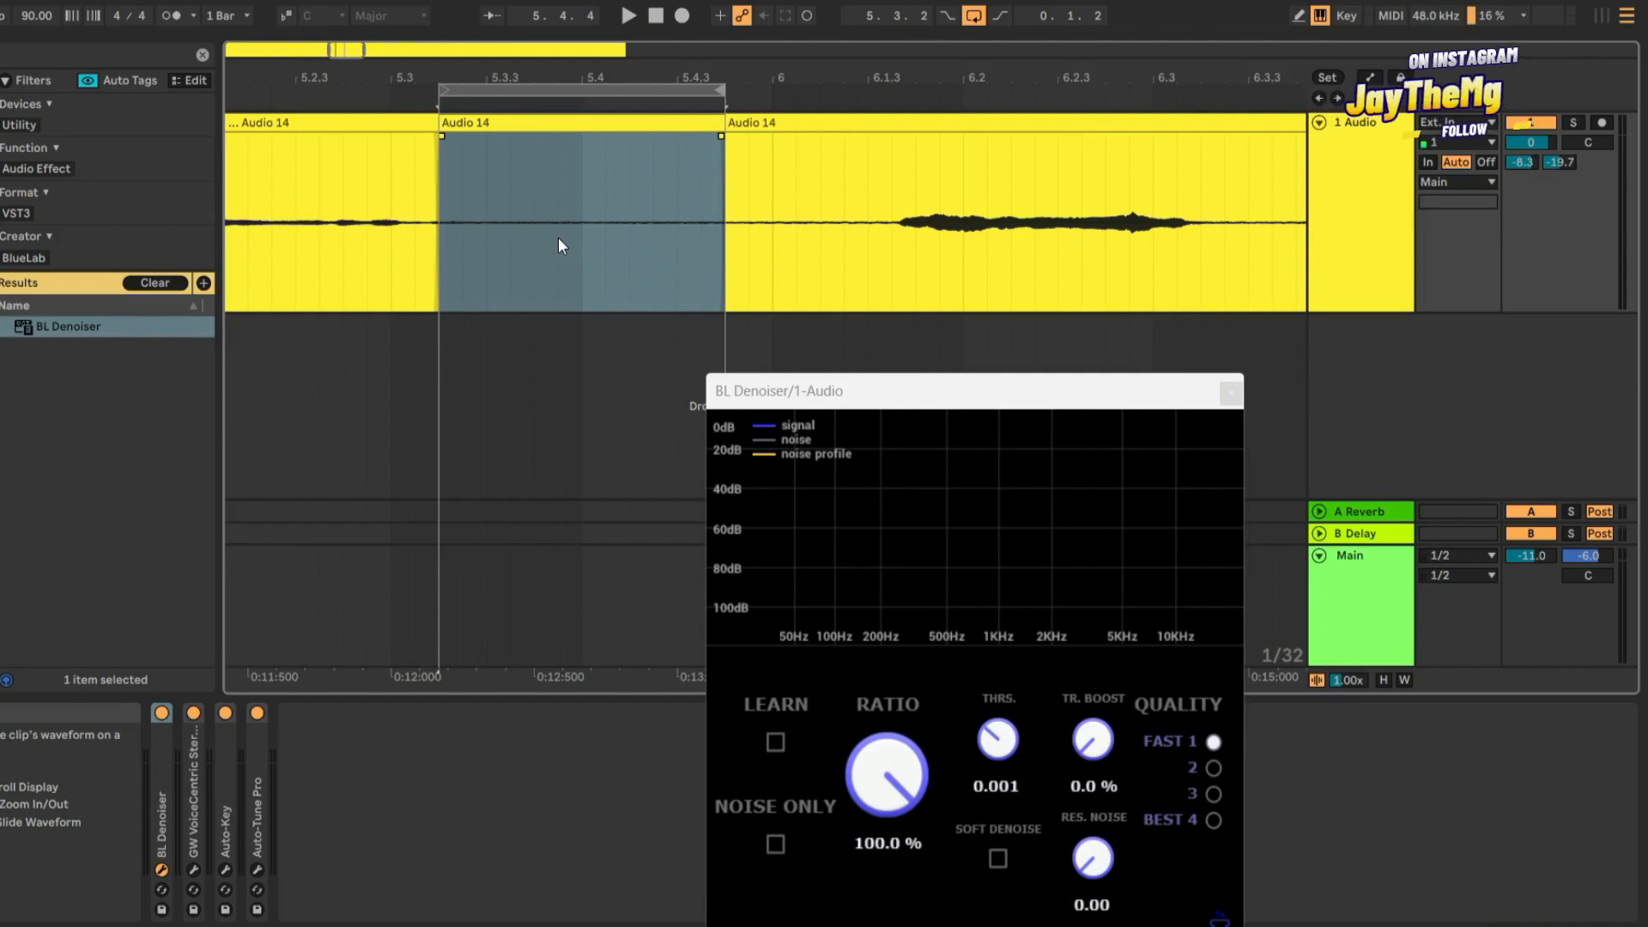
key(space)
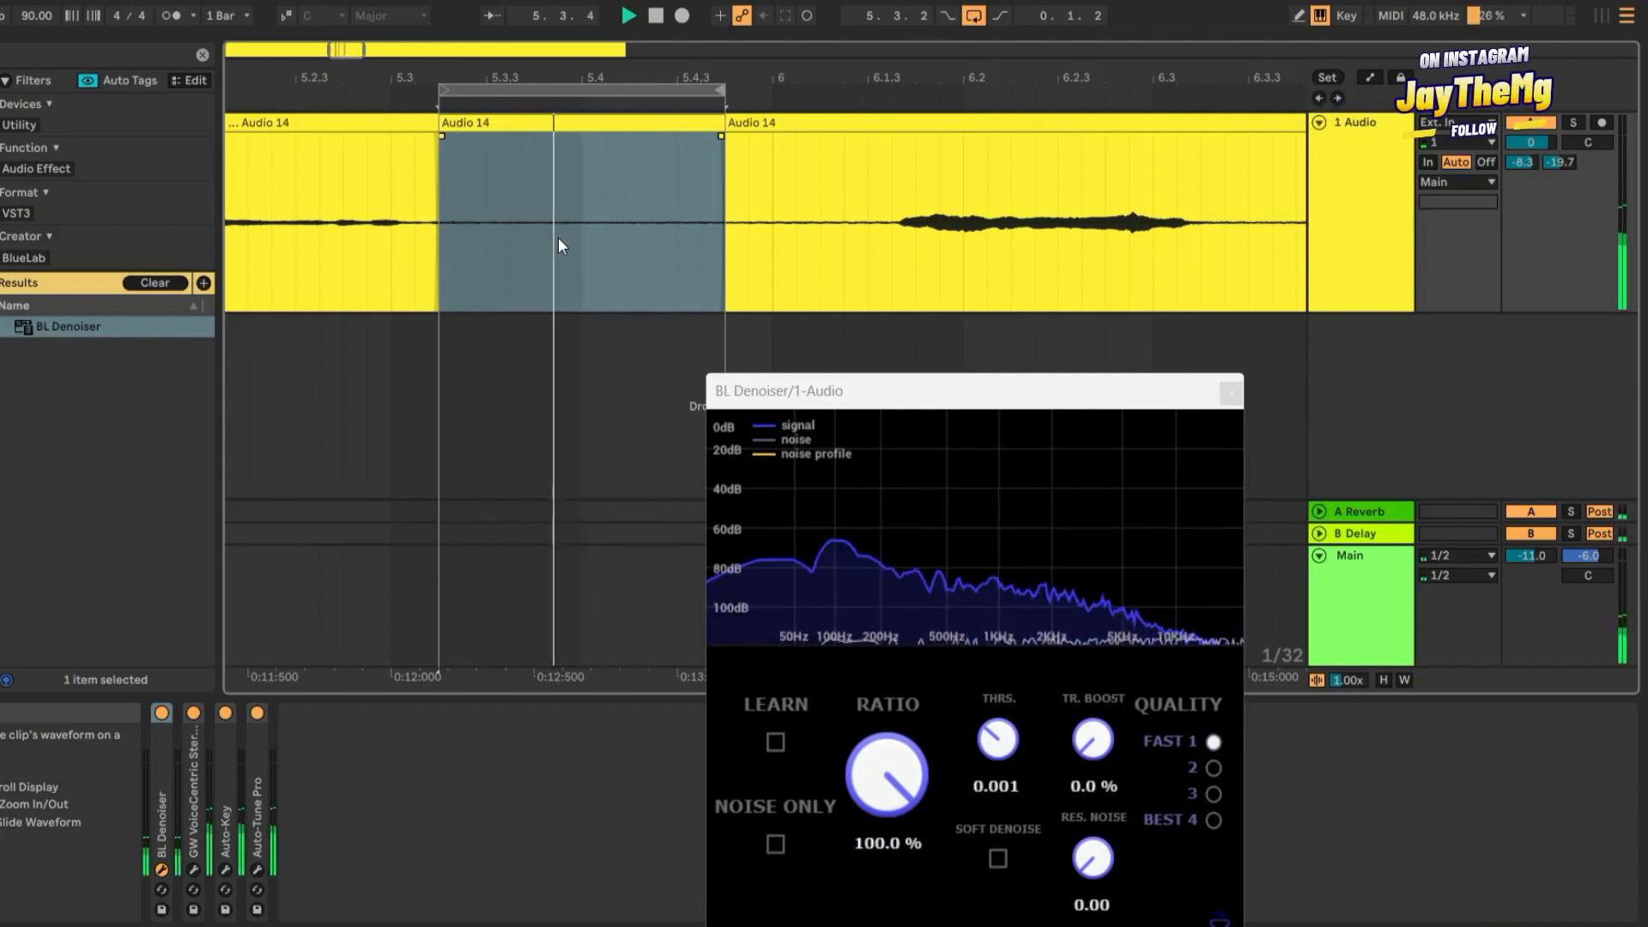
key(space)
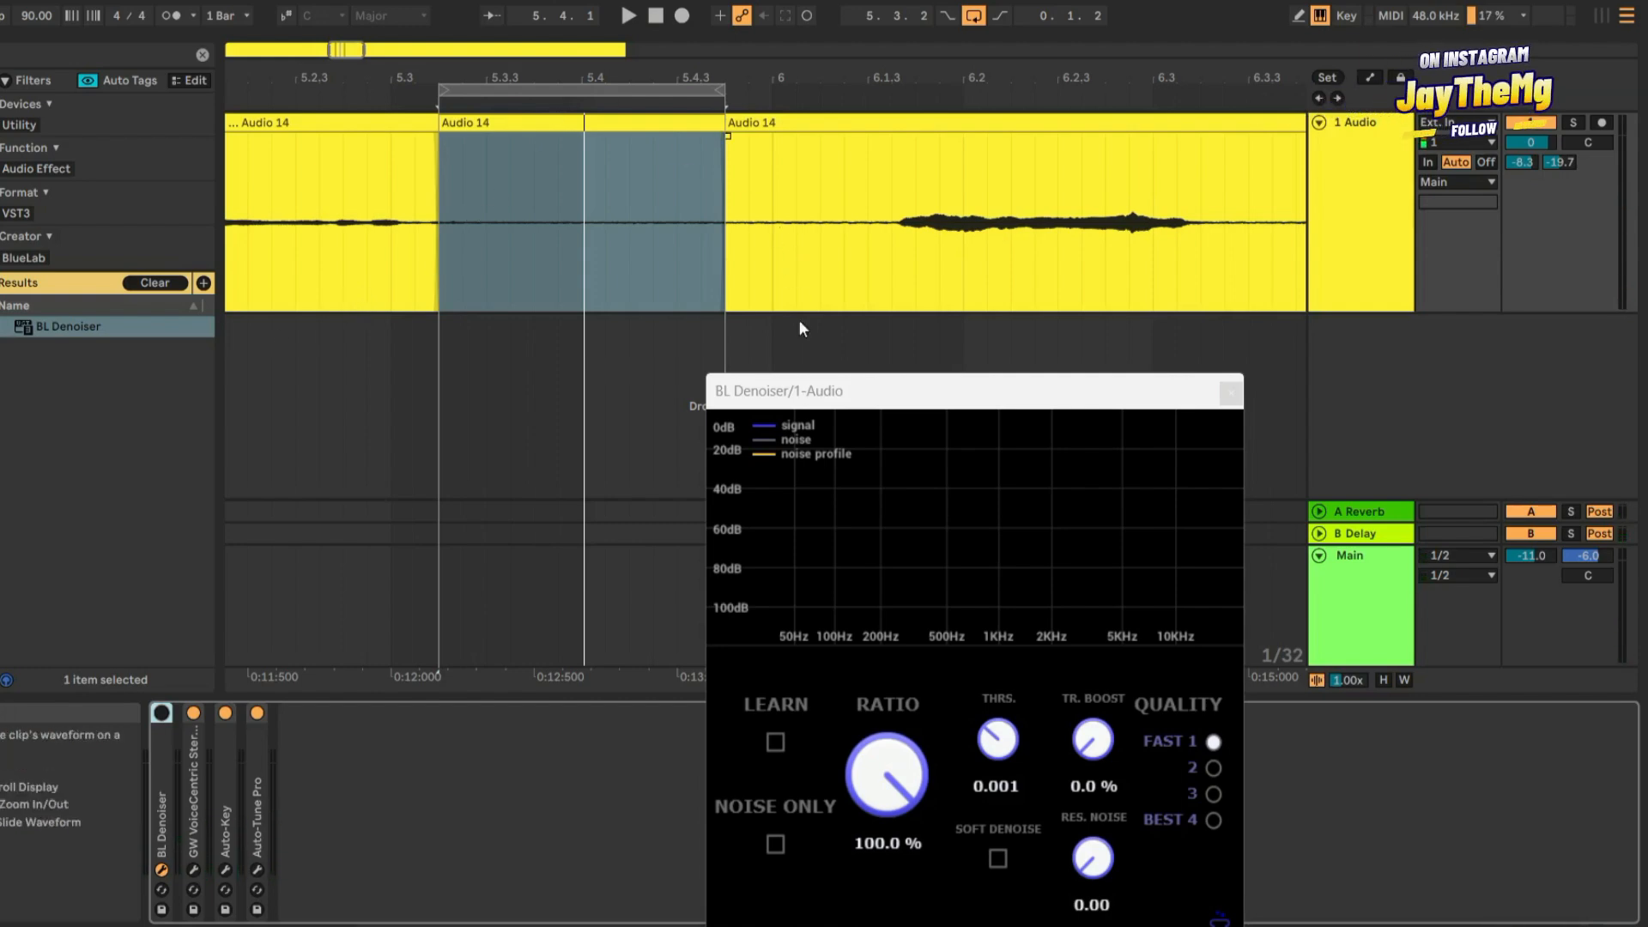
Step: Capture the noise profile with BL Denoiser's Learn mode while the noise segment loops, turn Learn off and stop playback
click(816, 401)
drag(816, 401, 809, 101)
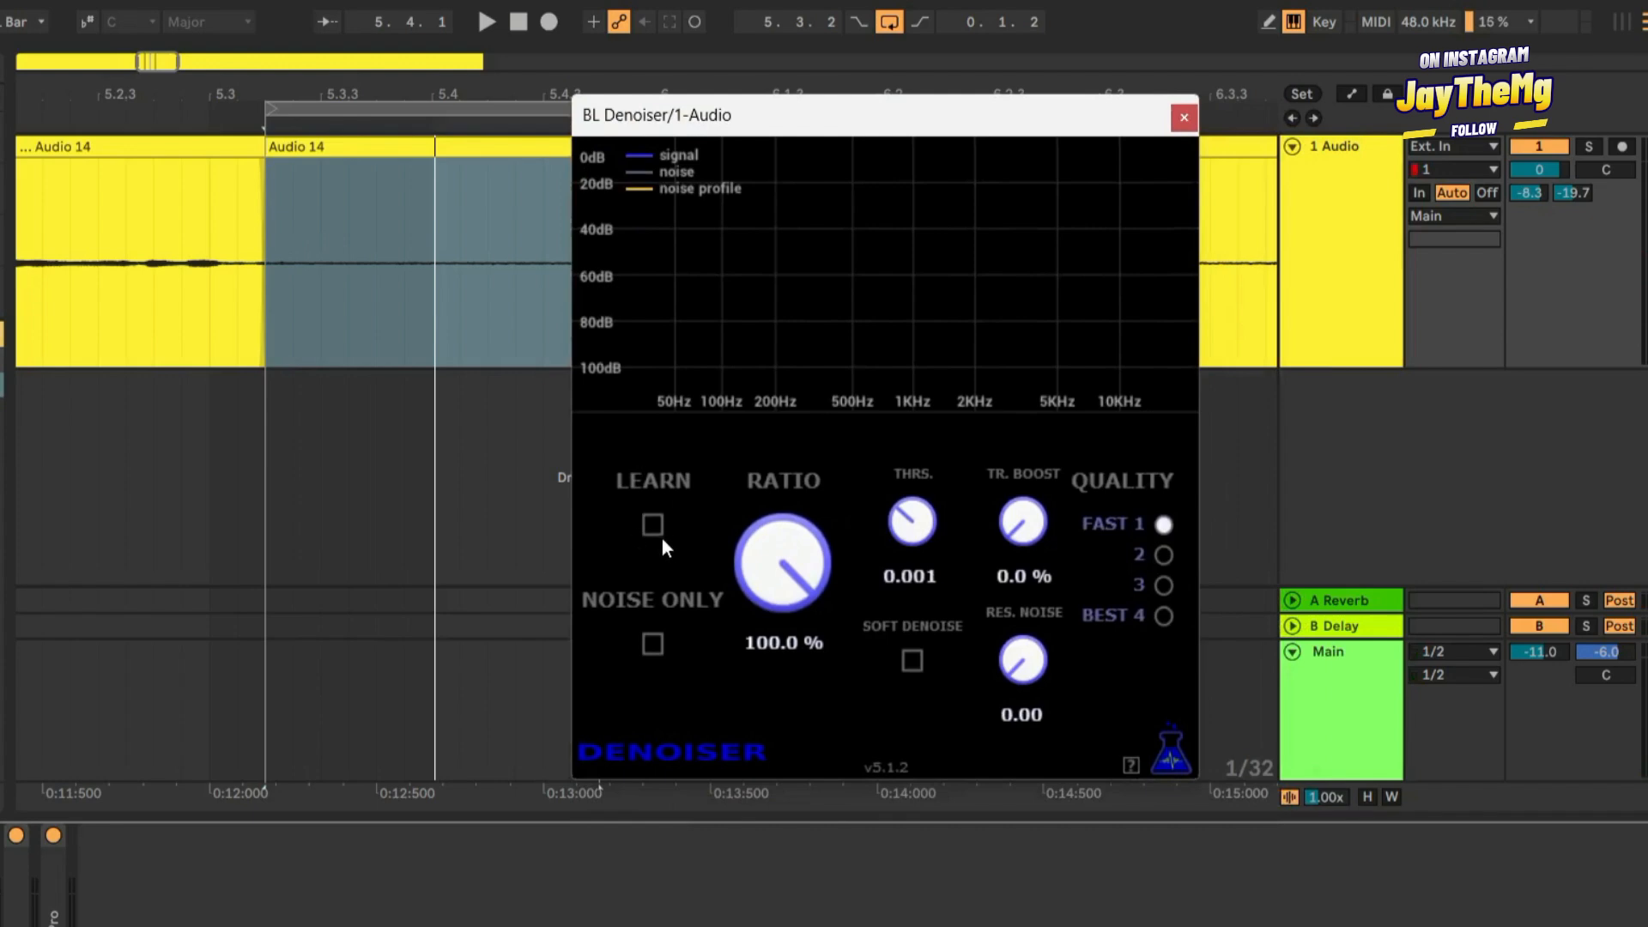
click(654, 527)
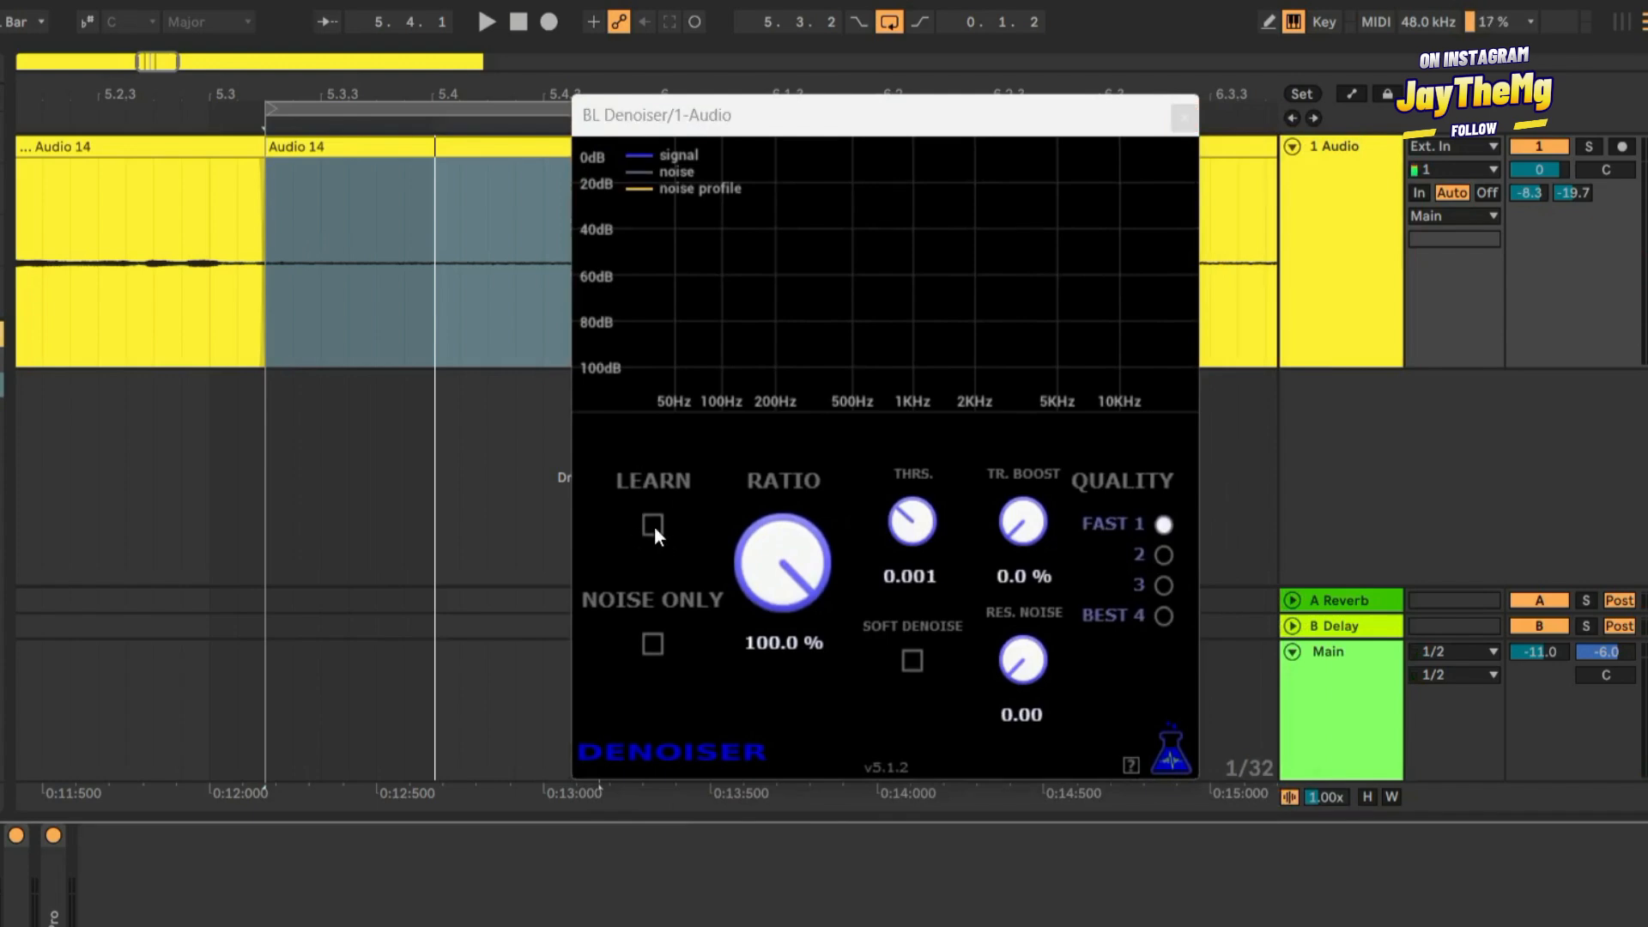
click(655, 525)
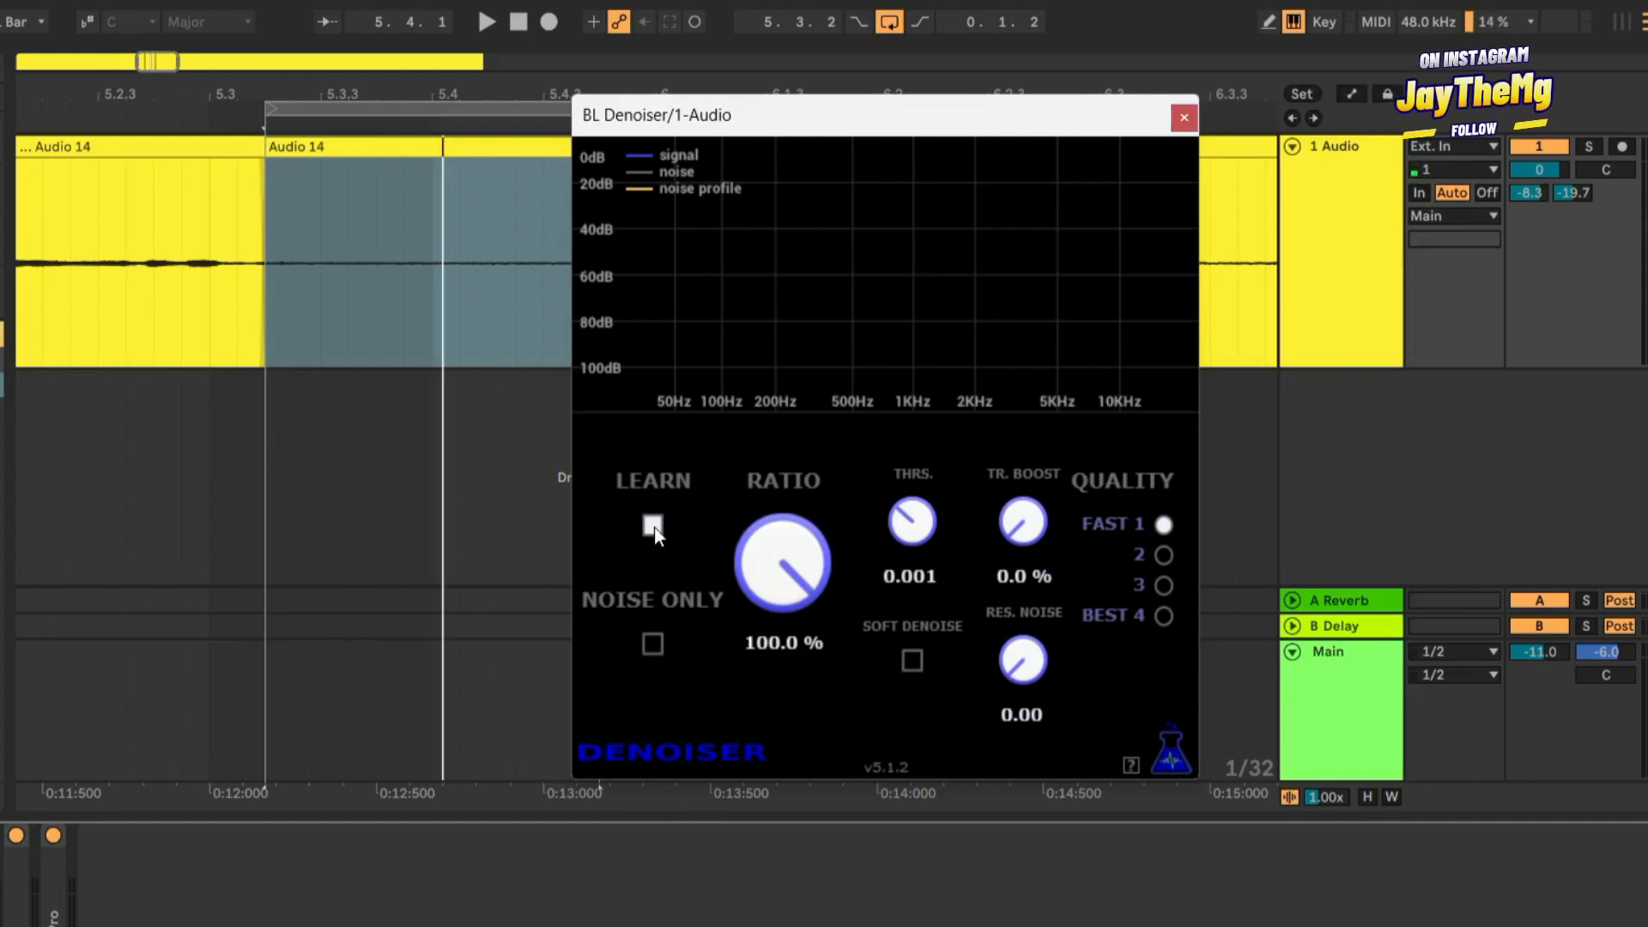
key(space)
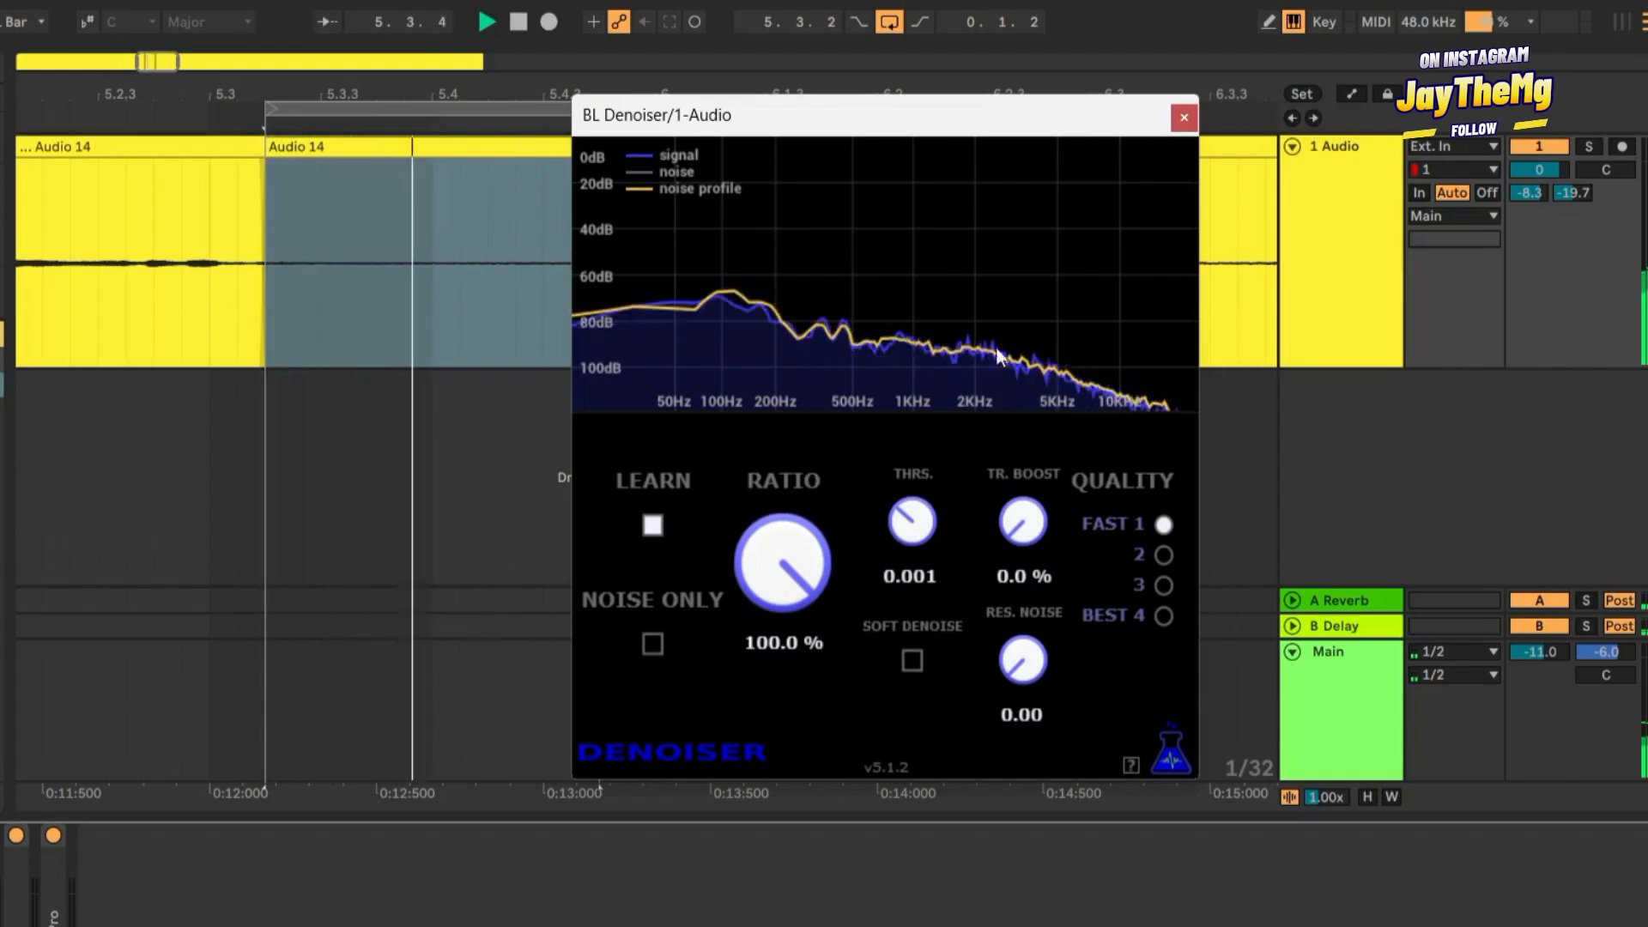
click(654, 527)
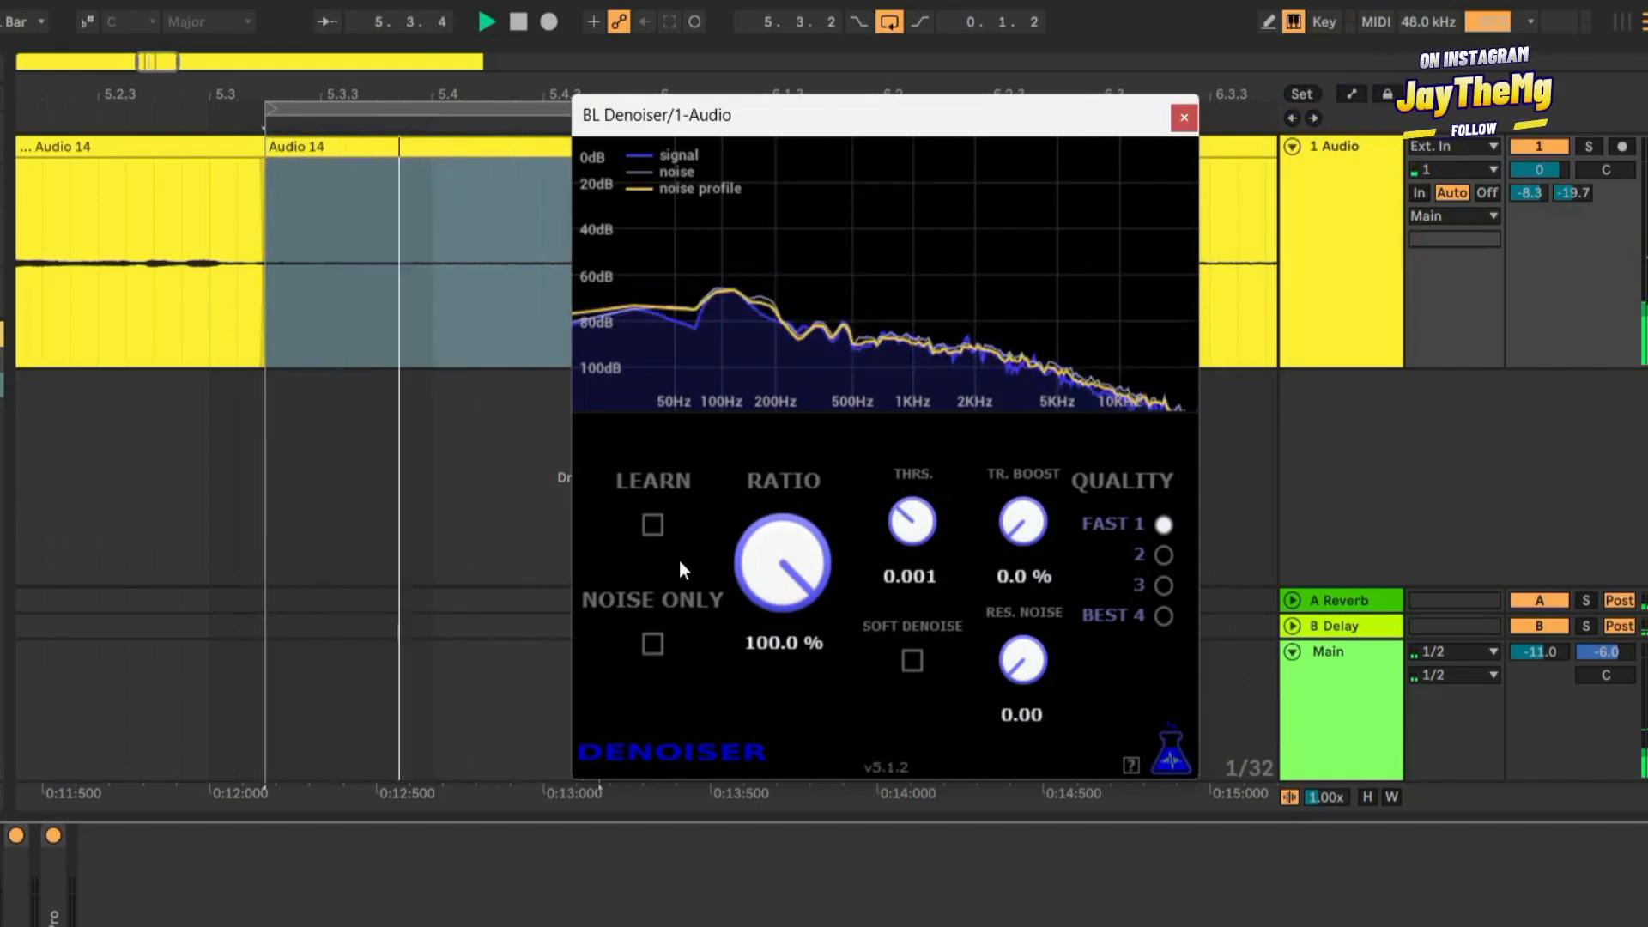
key(space)
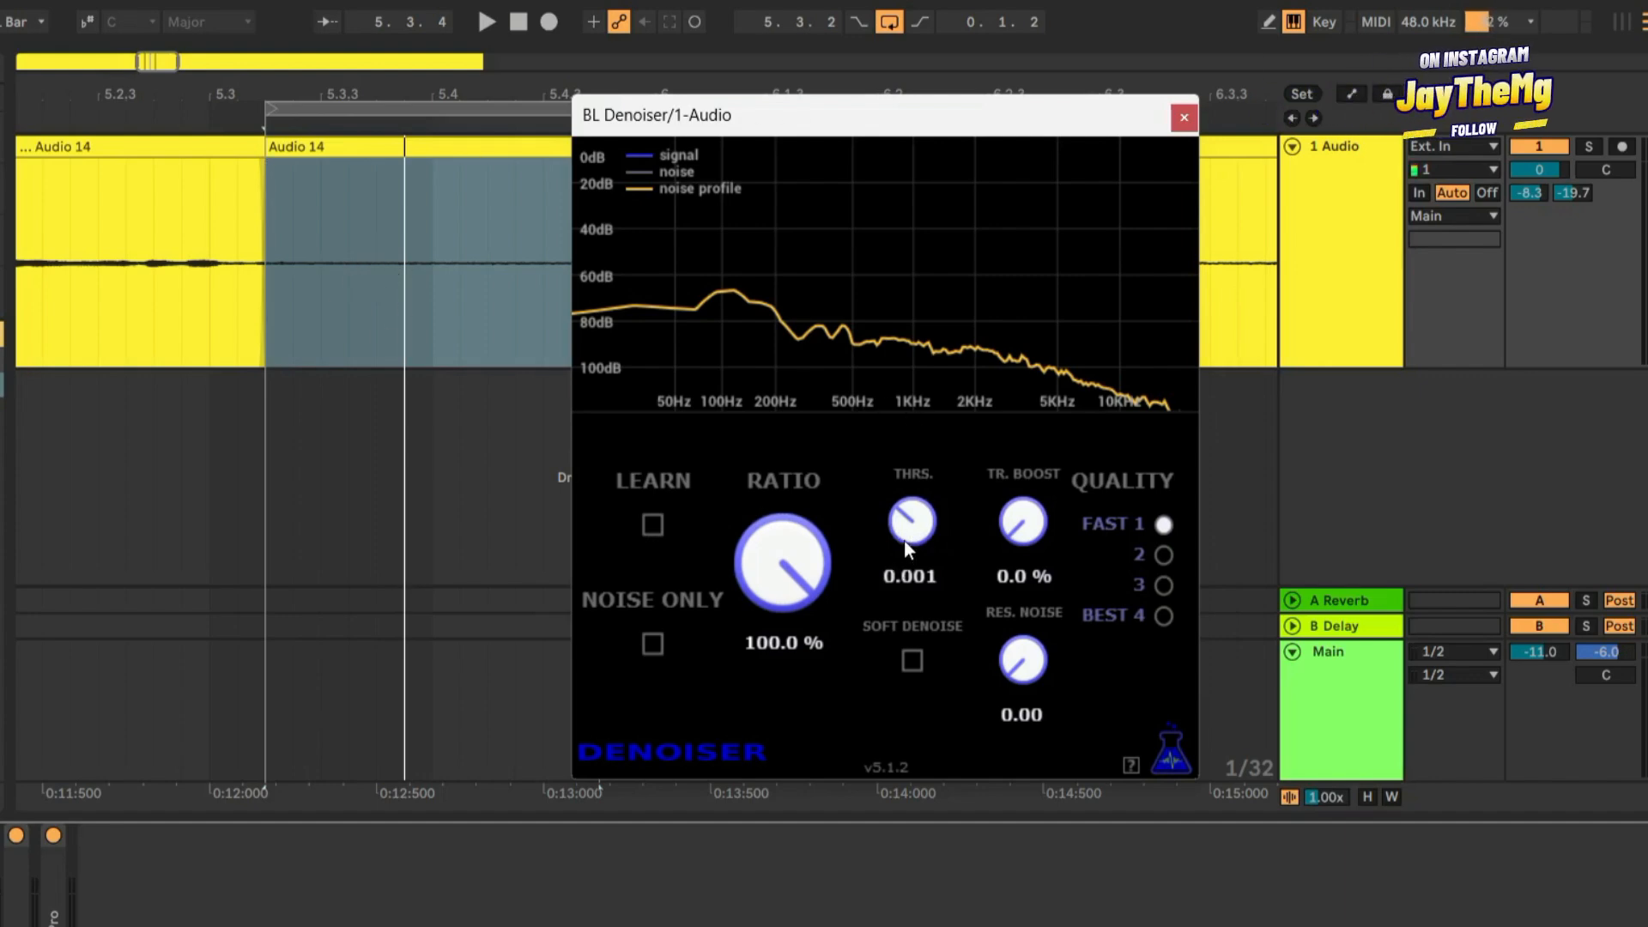
Step: Try a denoiser threshold of 0.021 while playing the looped noise segment
key(space)
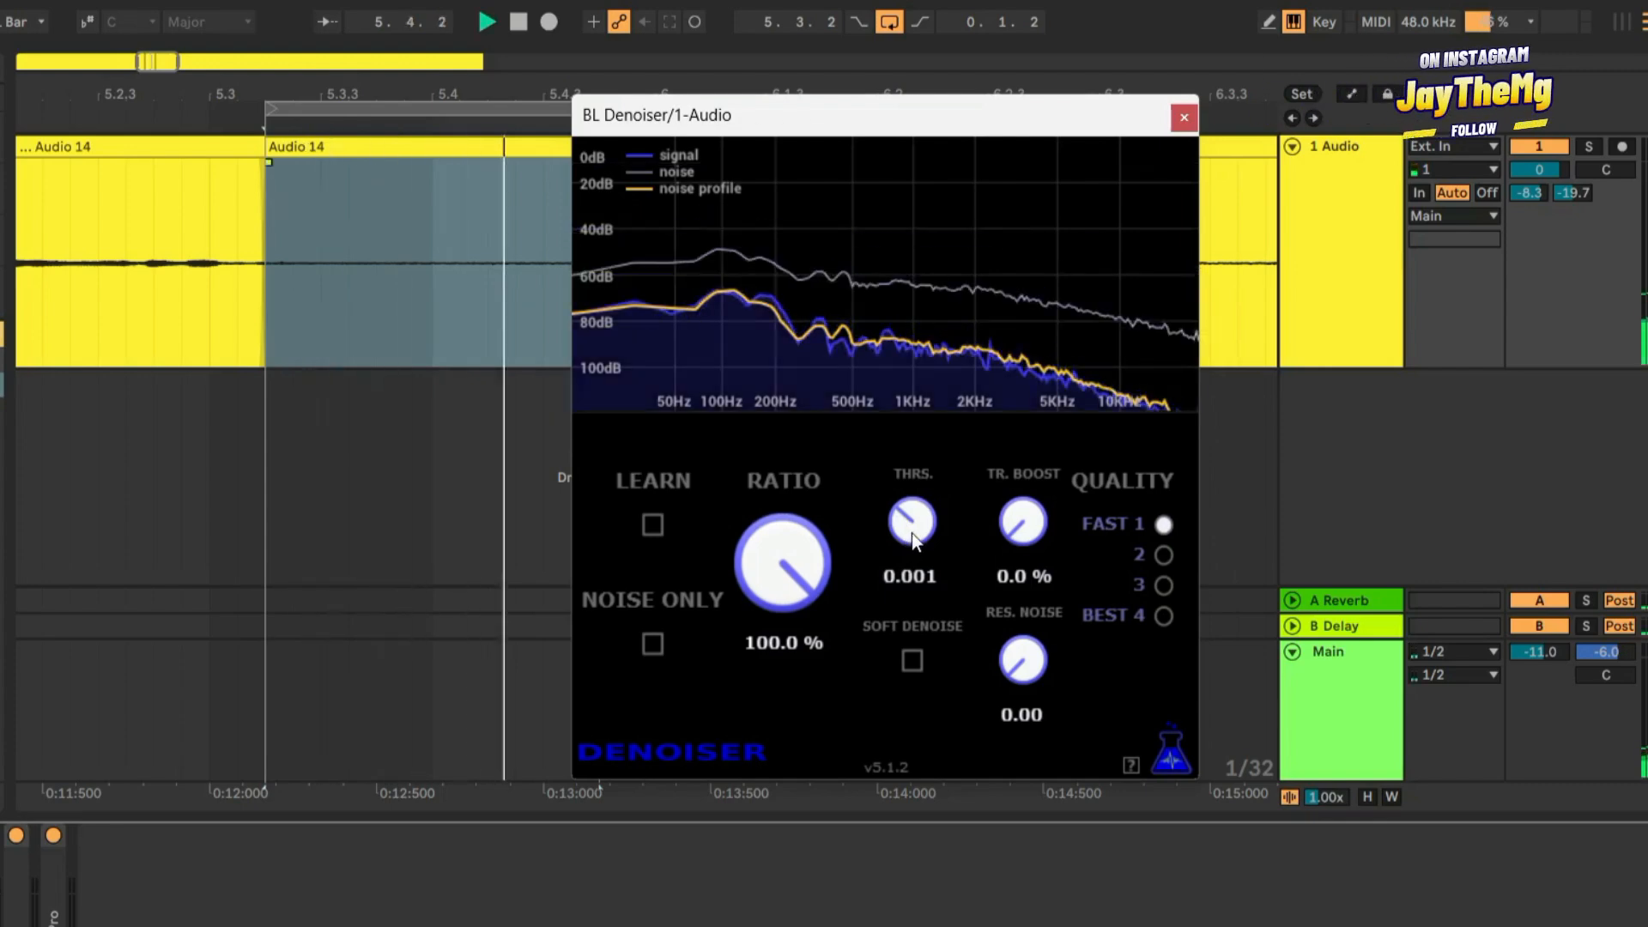
mouse_move(912, 533)
mouse_down()
mouse_move(908, 496)
mouse_move(920, 559)
mouse_up()
key(space)
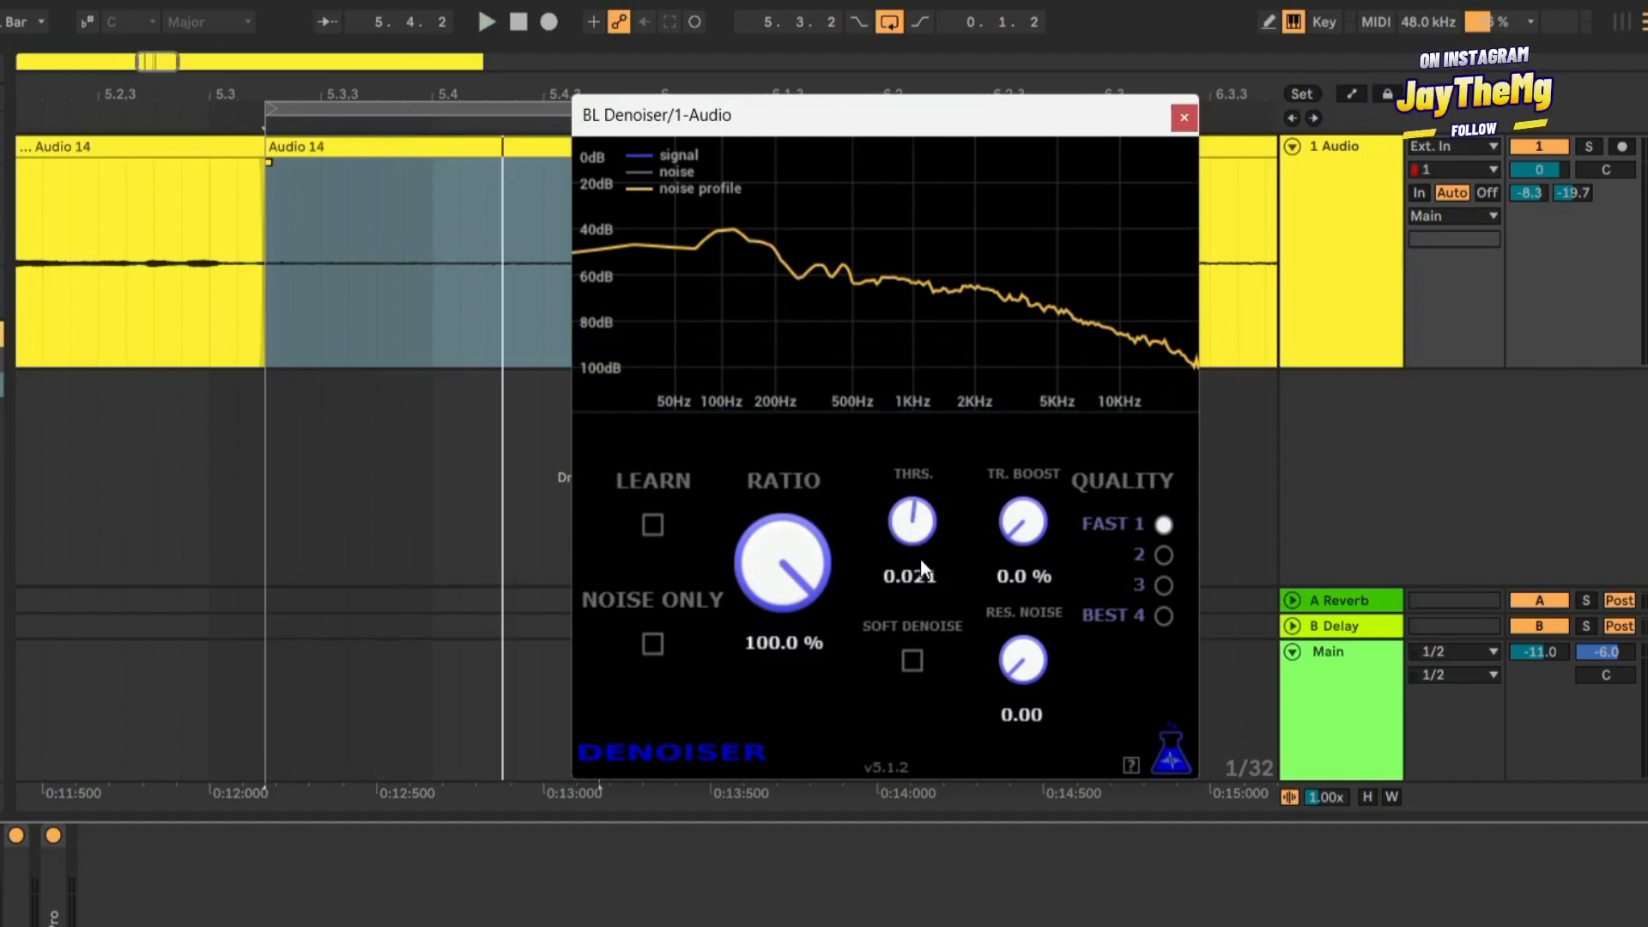
Step: Set the denoiser threshold to 0.003 while playing the longer vocal section, and stop playback
drag(861, 115, 986, 459)
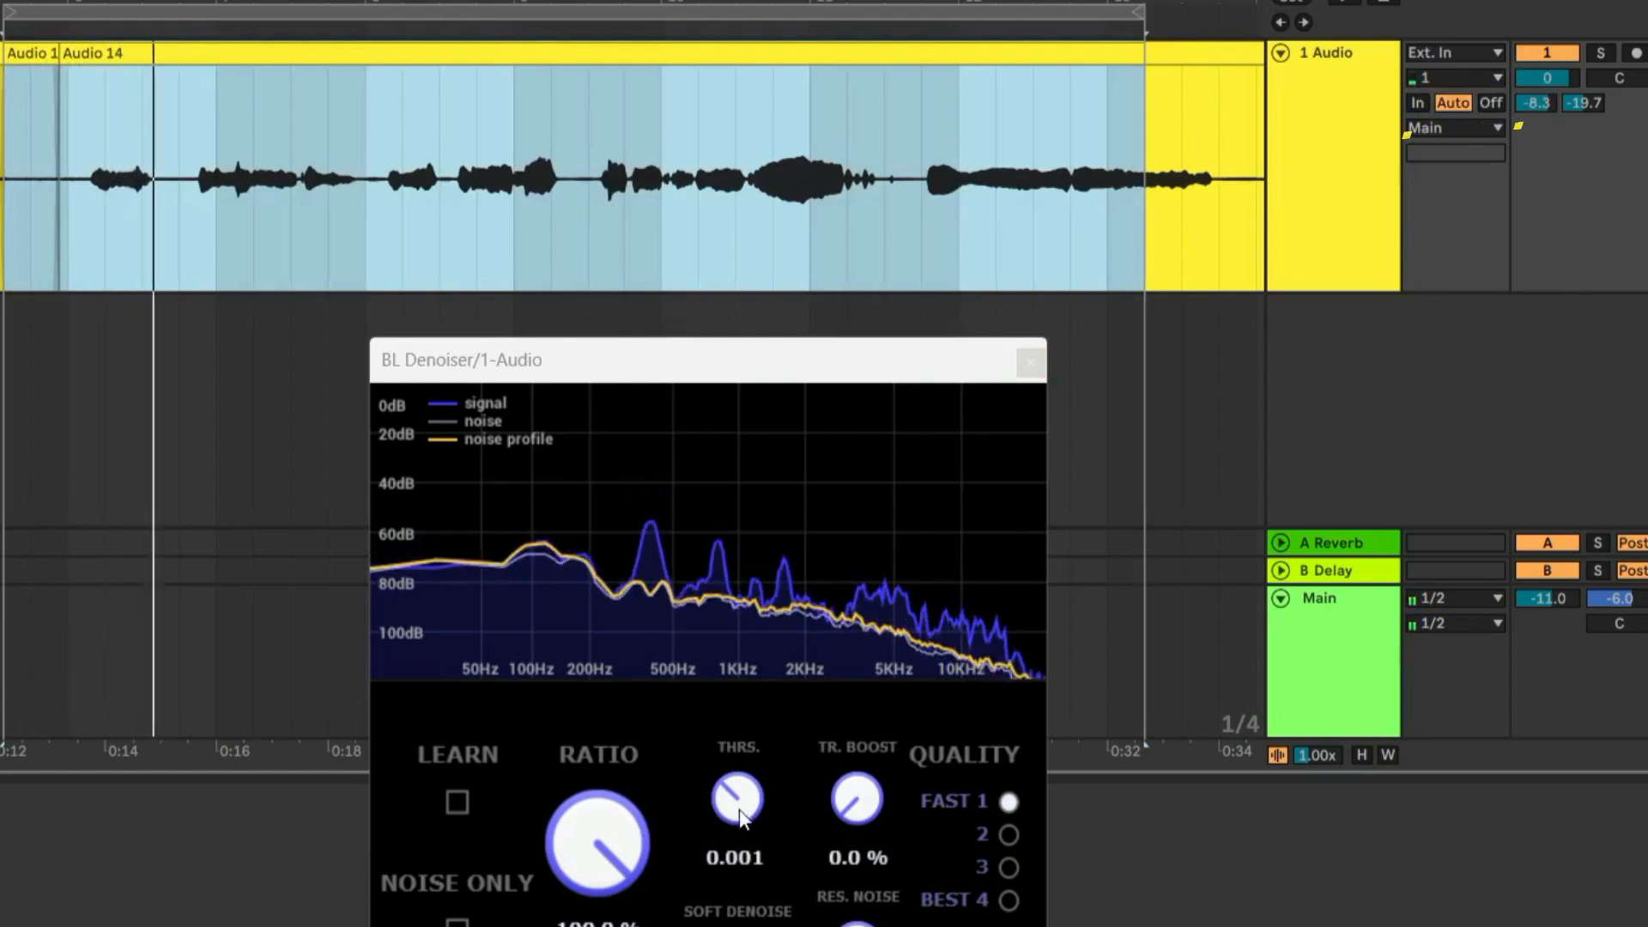
drag(732, 802, 734, 801)
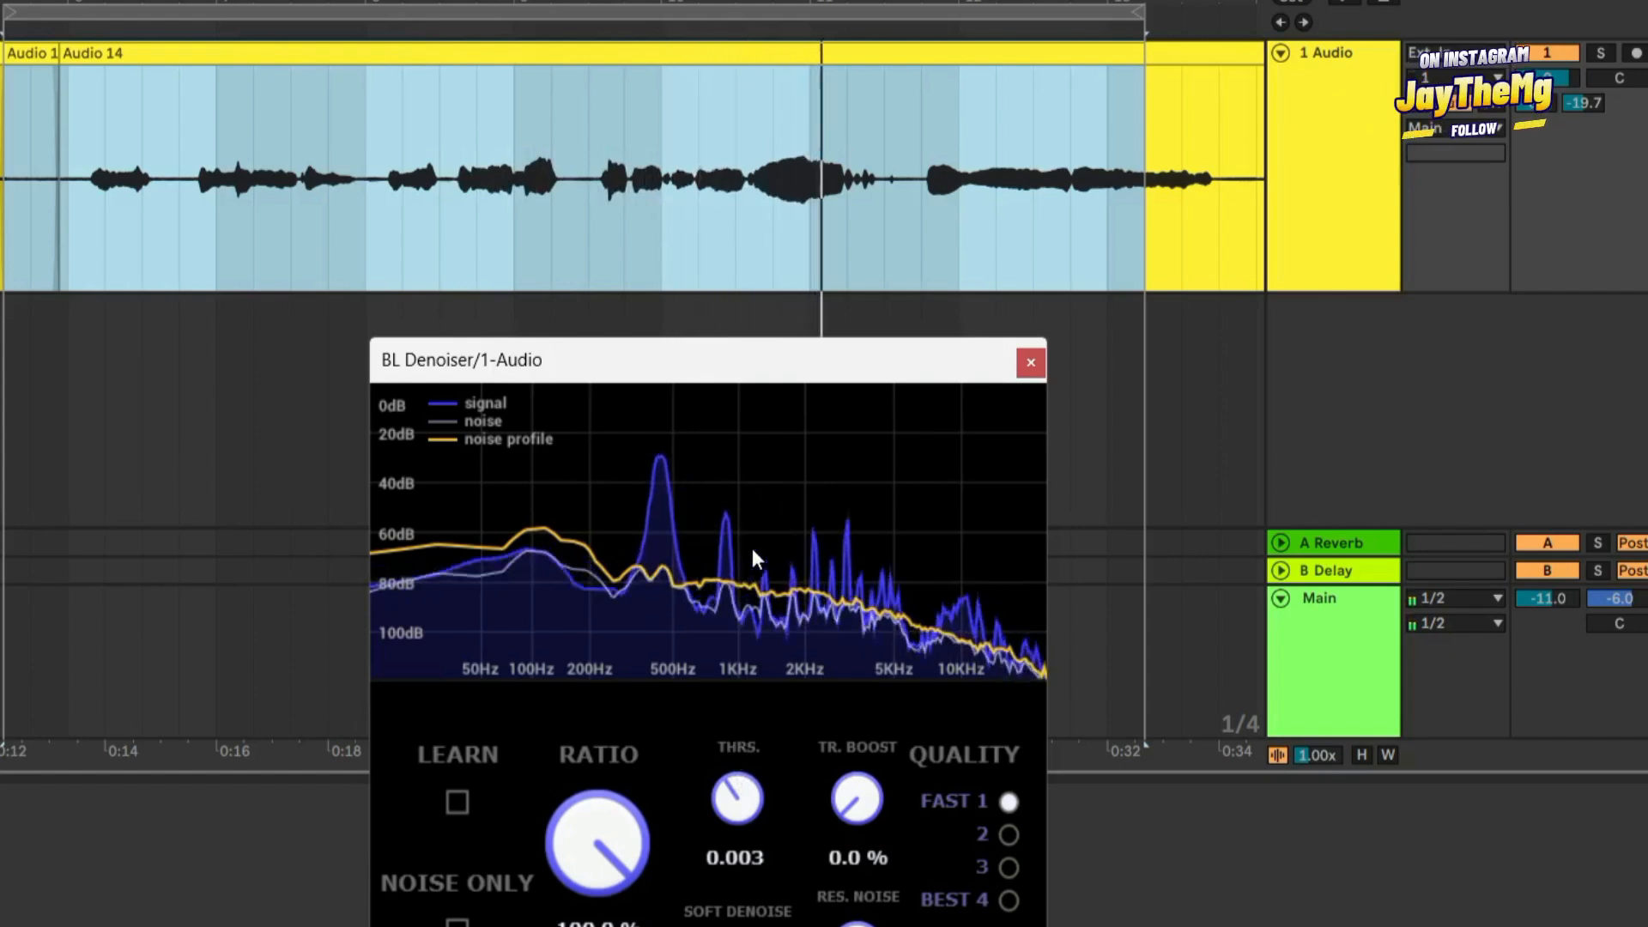
key(space)
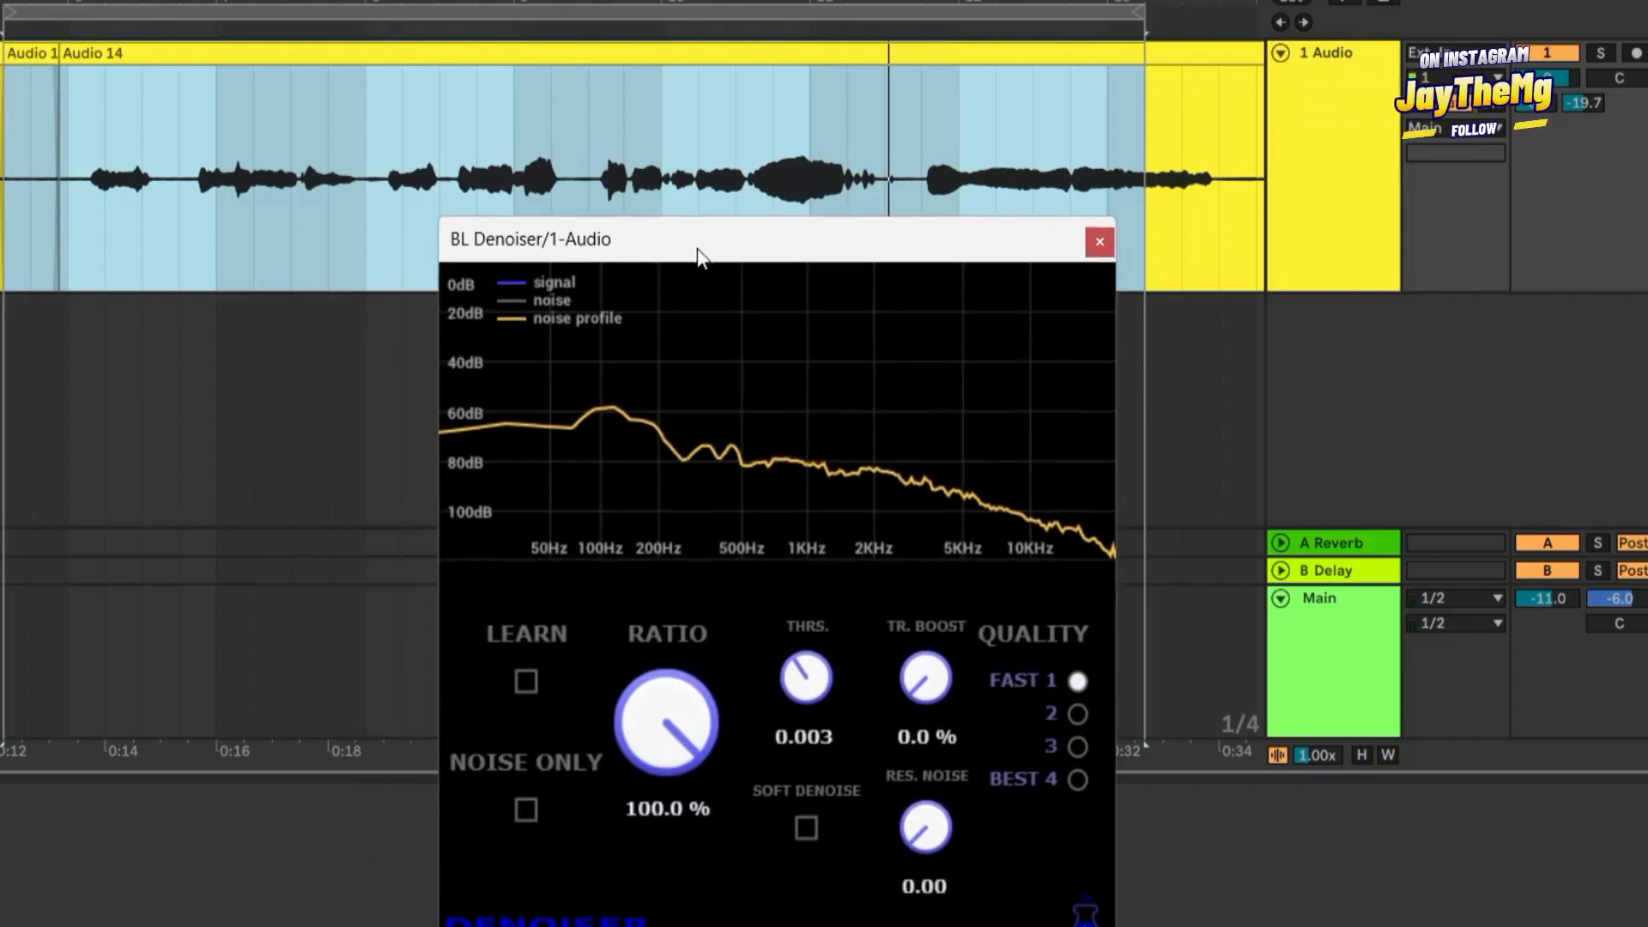
Step: Compare the vocal with BL Denoiser bypassed and active during playback, stop playback and leave the plug-in enabled
click(24, 665)
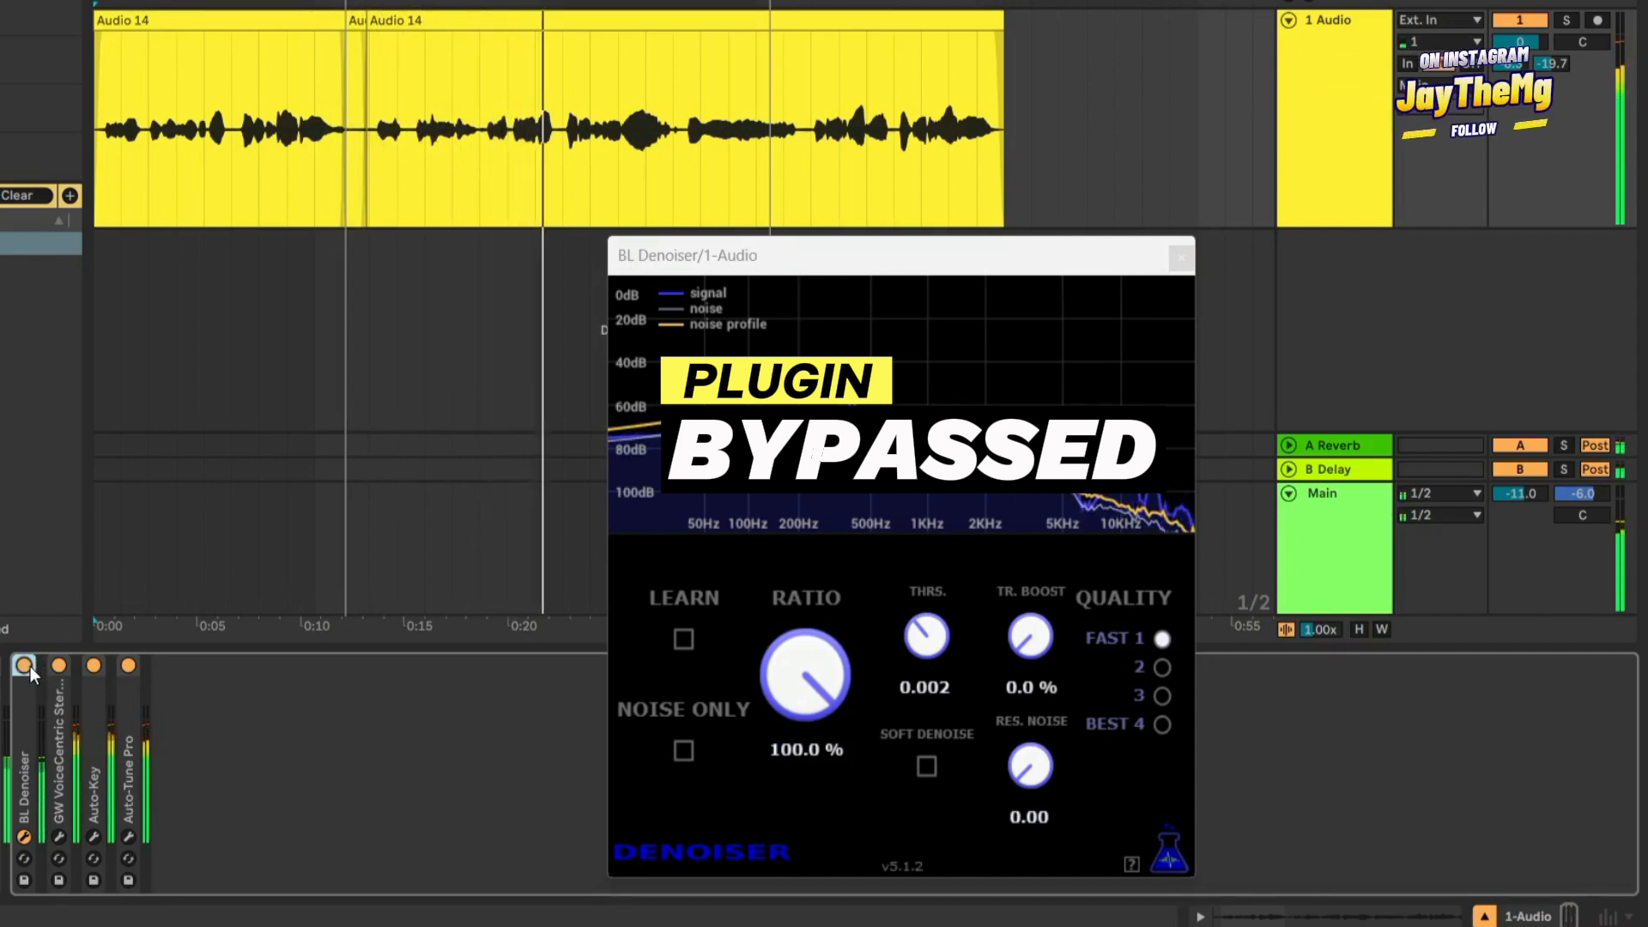
click(24, 665)
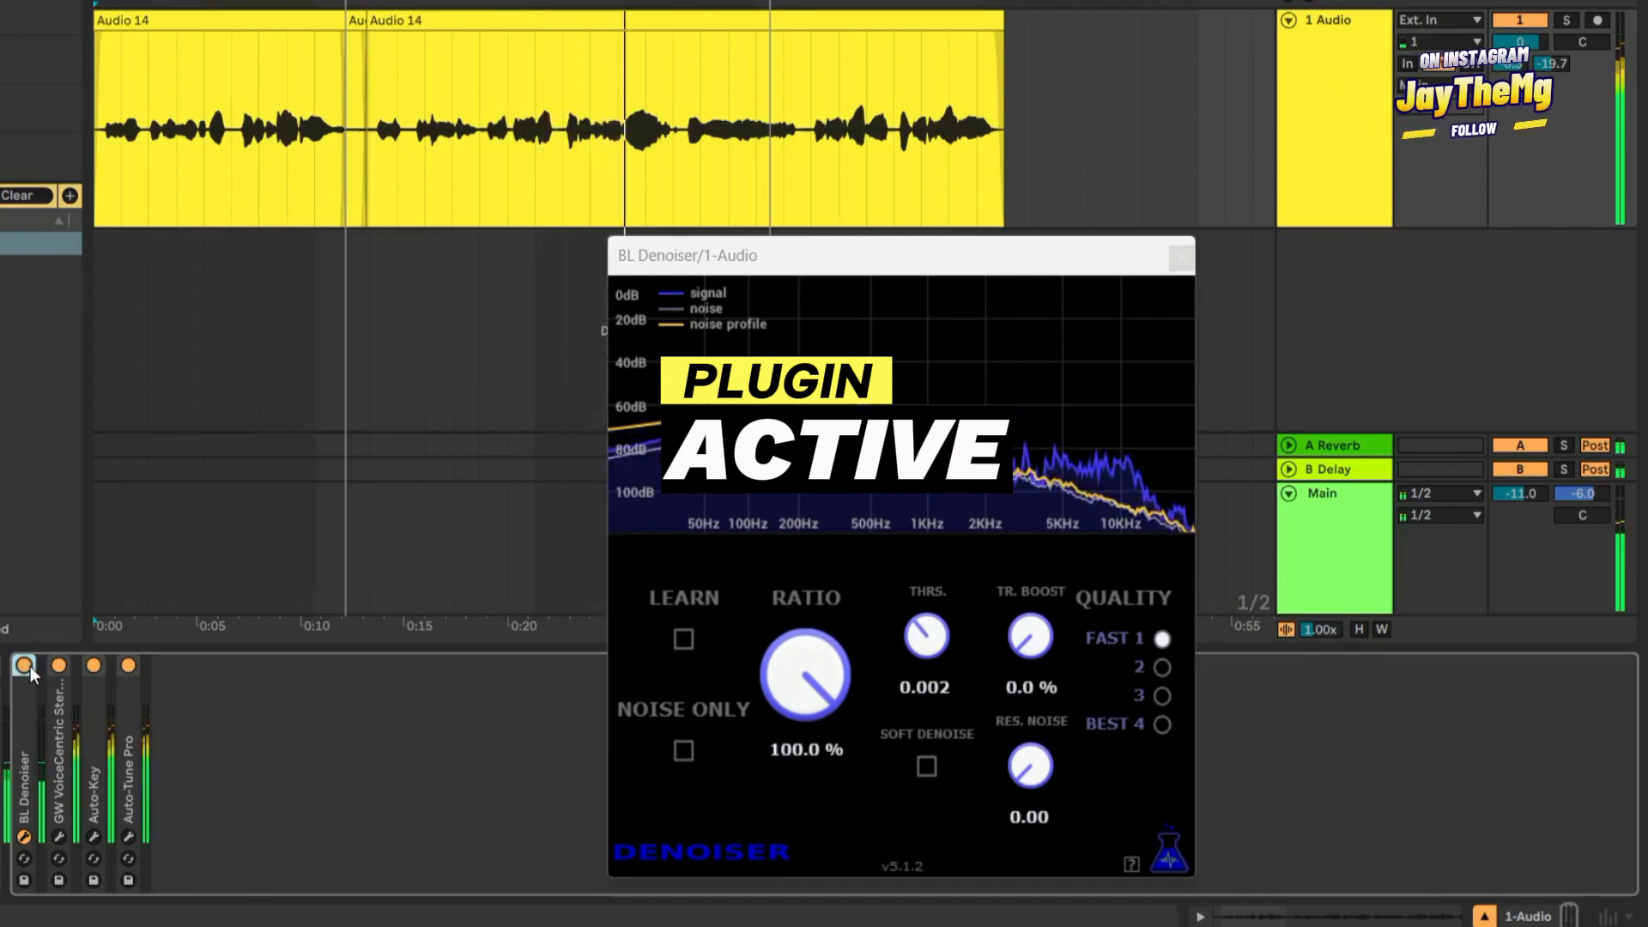
click(25, 666)
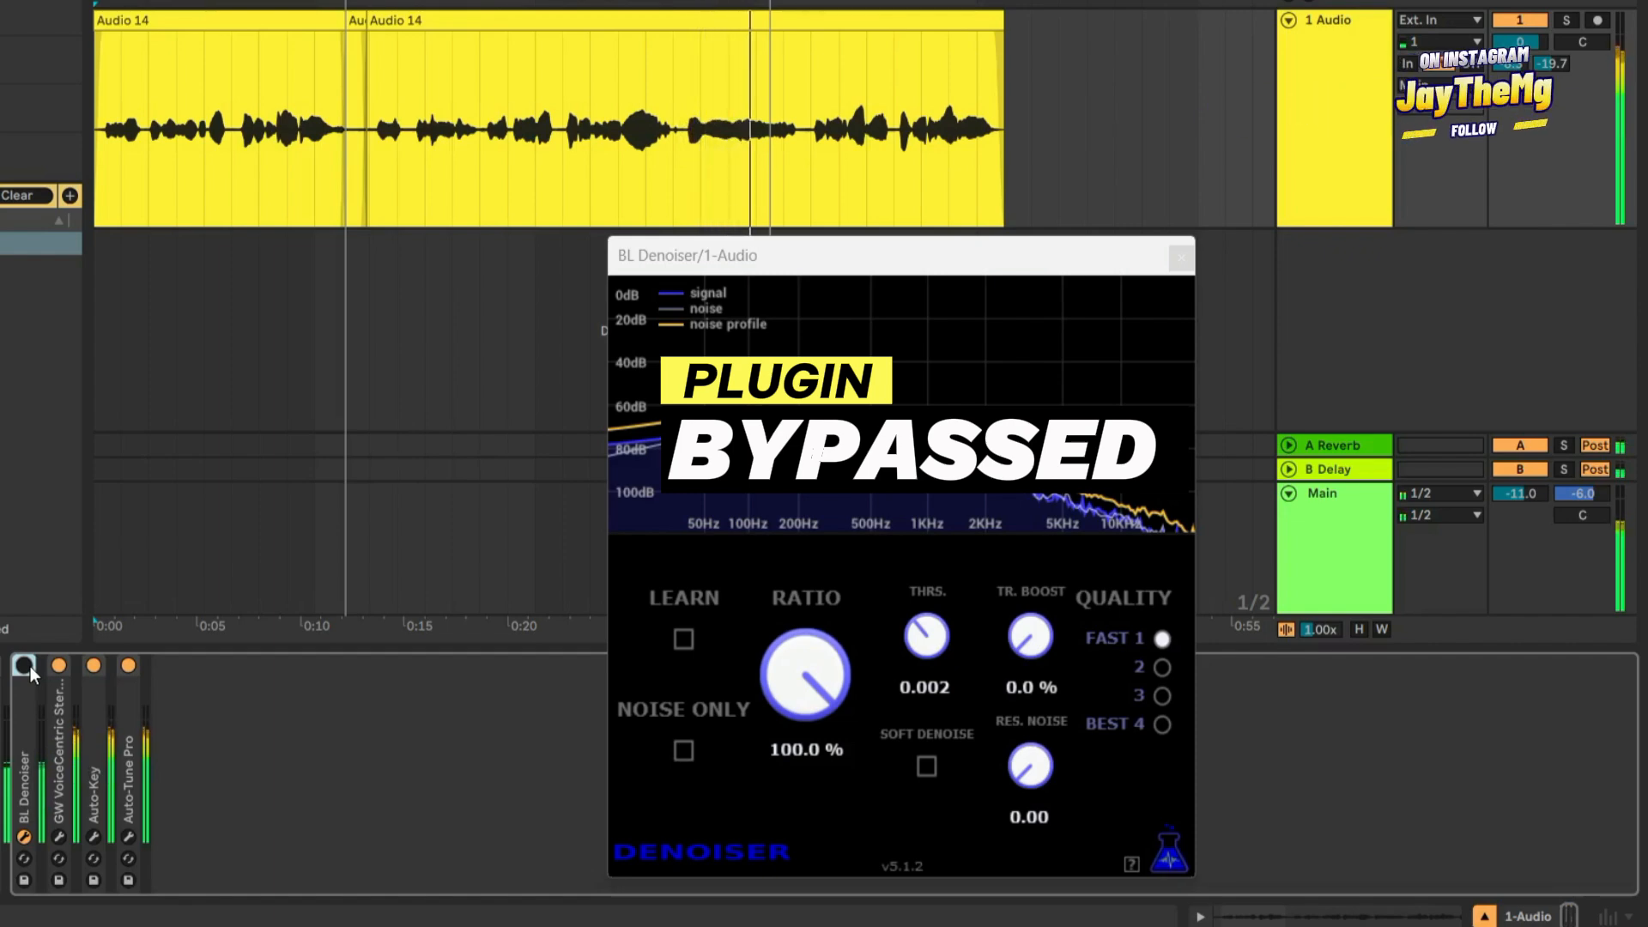
key(space)
click(26, 666)
drag(754, 265, 616, 110)
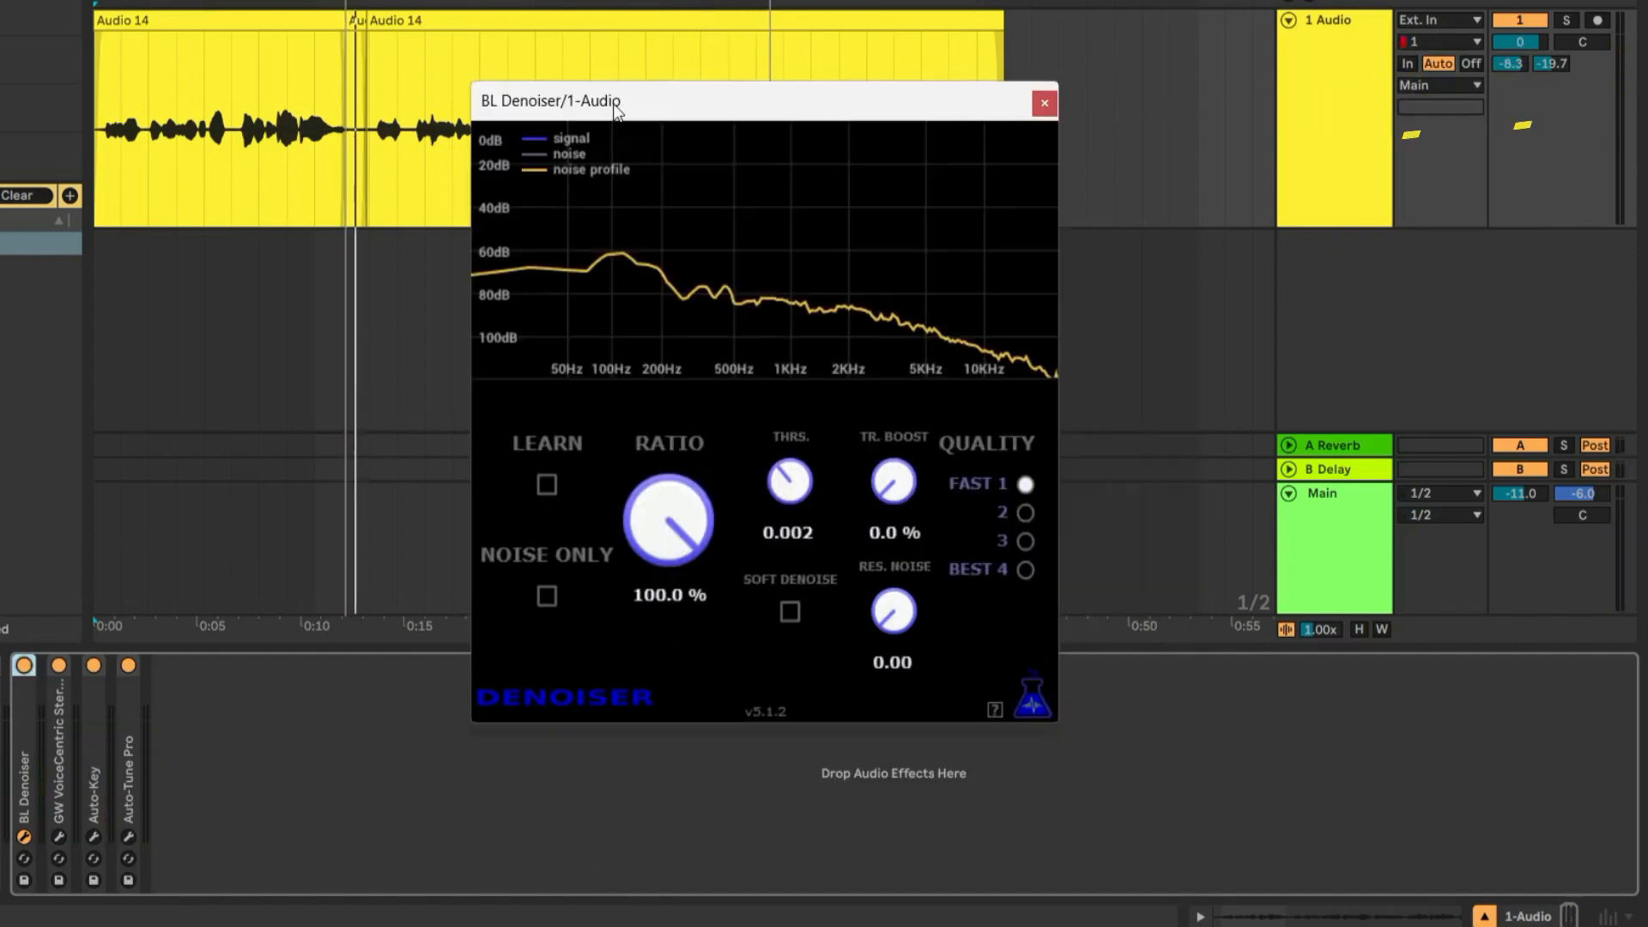